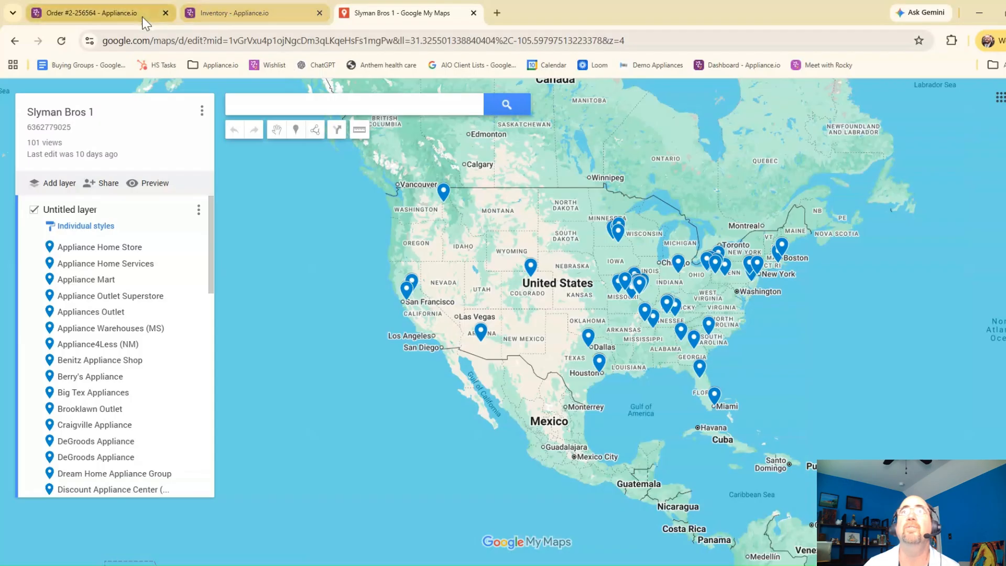
Step: Switch to the Appliance.io order and look over the dashboard, My Quotes, My Orders and Customer Hub pages
left_click(103, 12)
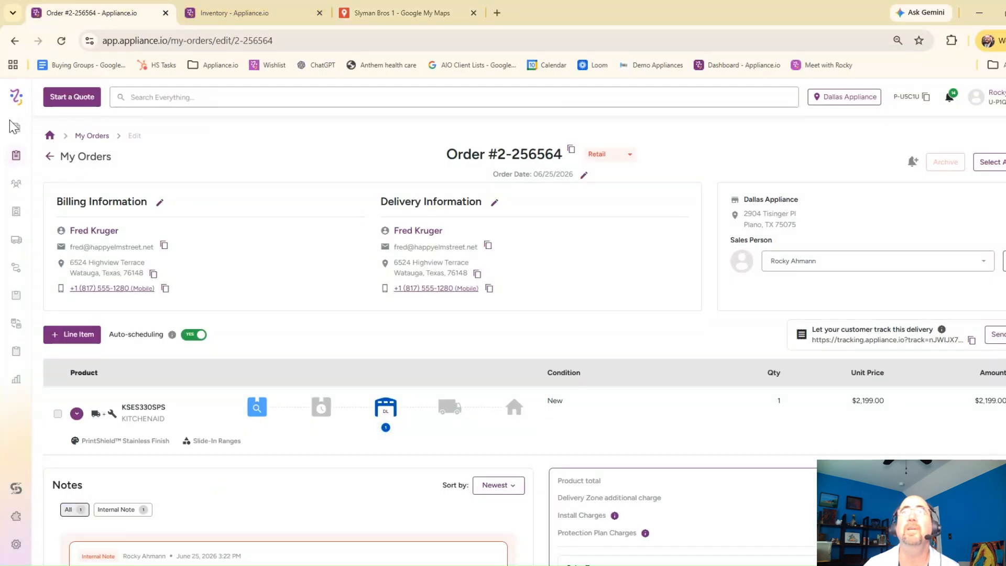
left_click(50, 135)
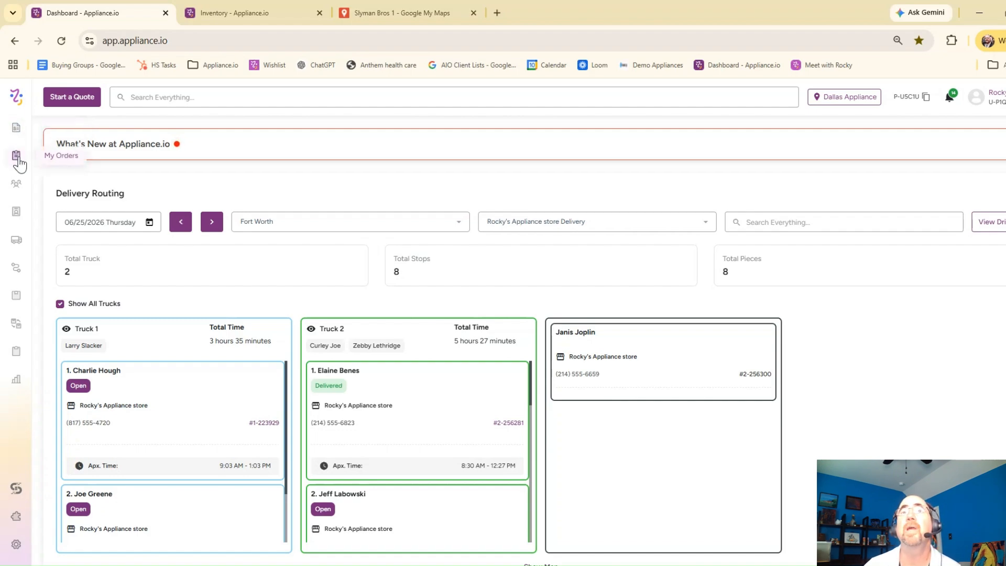
left_click(17, 129)
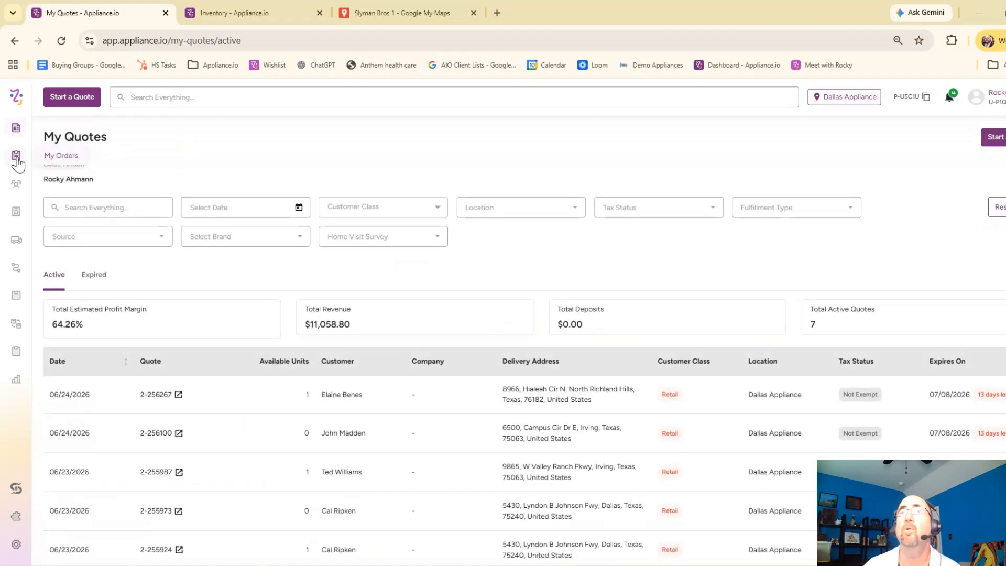
left_click(17, 157)
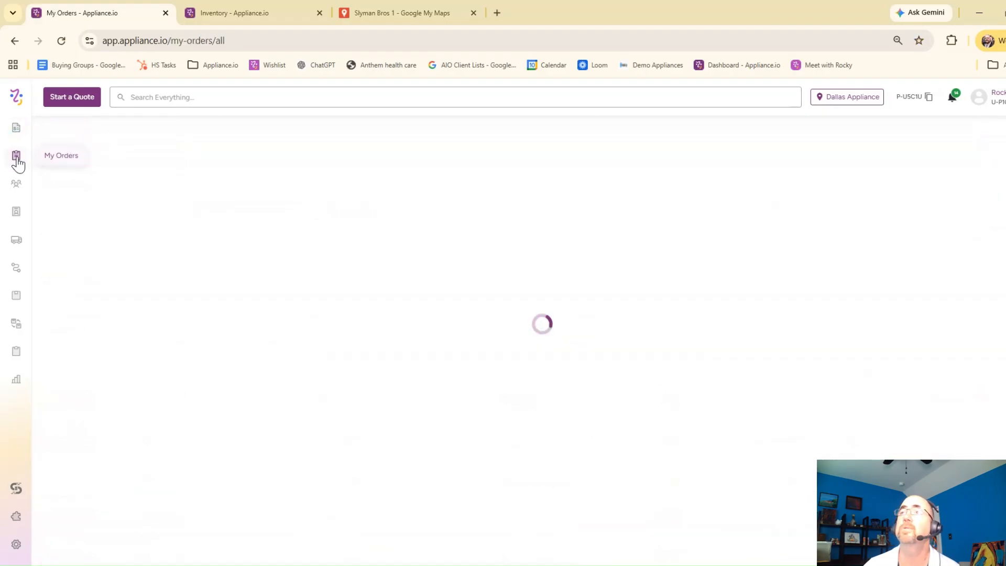
scroll(17, 173, "down", 1)
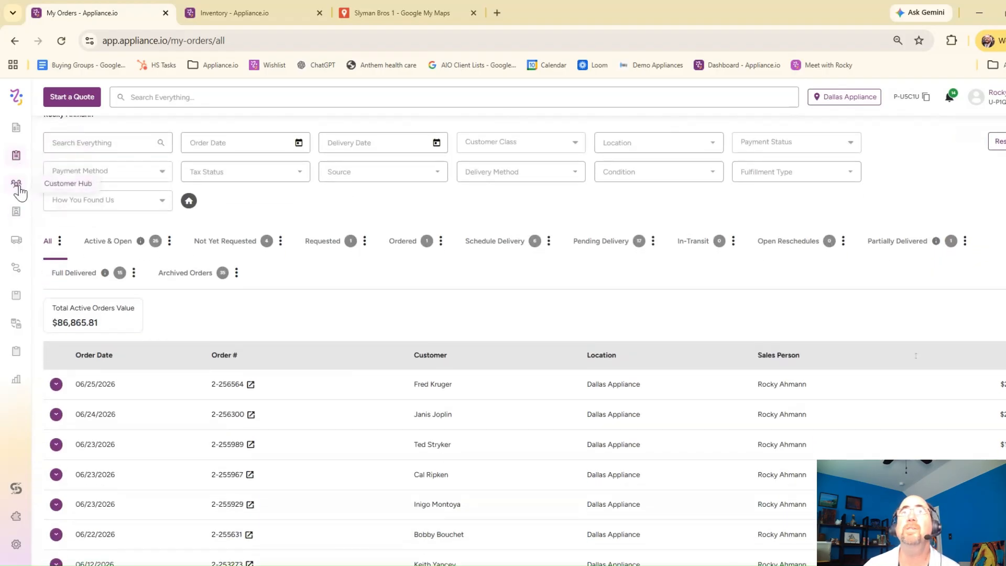
left_click(19, 188)
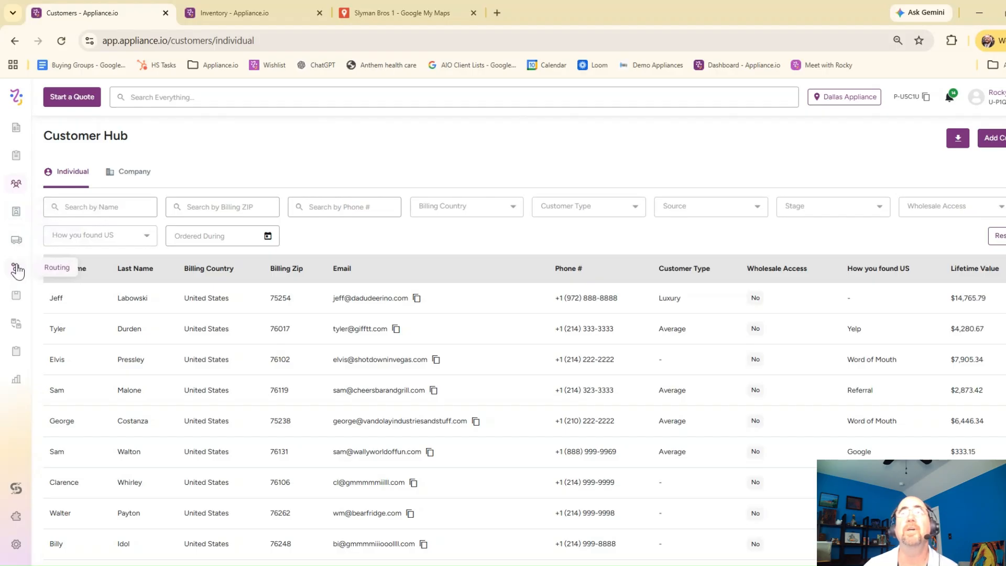
Step: Open the Inventory page and look through the stock columns for the listed models
left_click(16, 301)
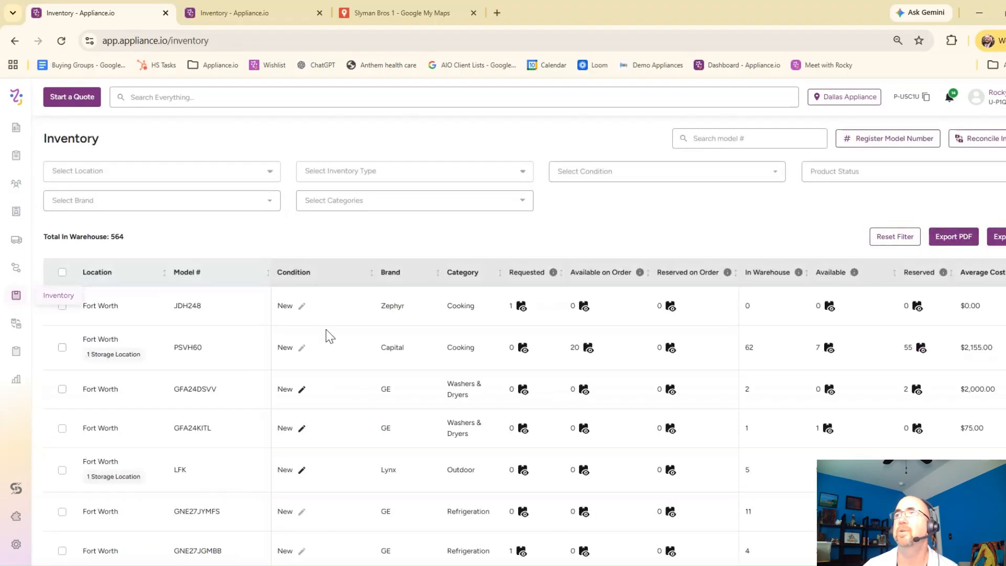
scroll(844, 299, "down", 2)
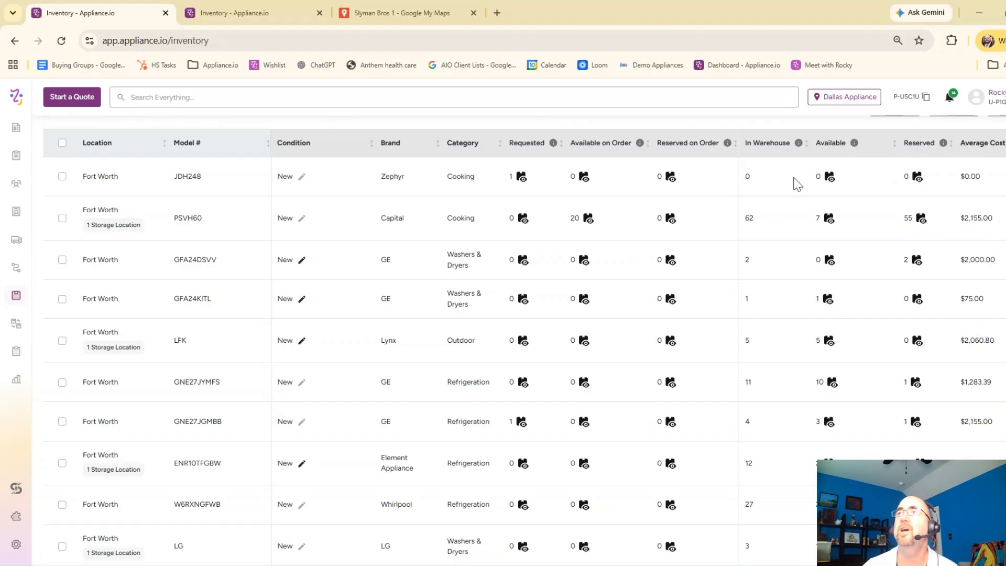
scroll(341, 220, "up", 1)
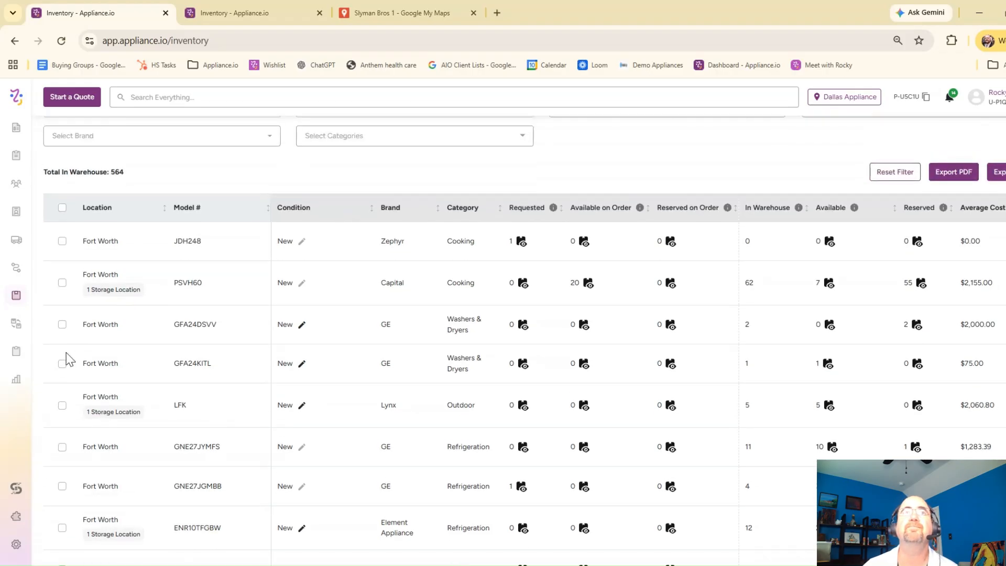
Step: View the Transfer Inventory page and the requested purchase orders, selecting all the requests in the list
left_click(14, 326)
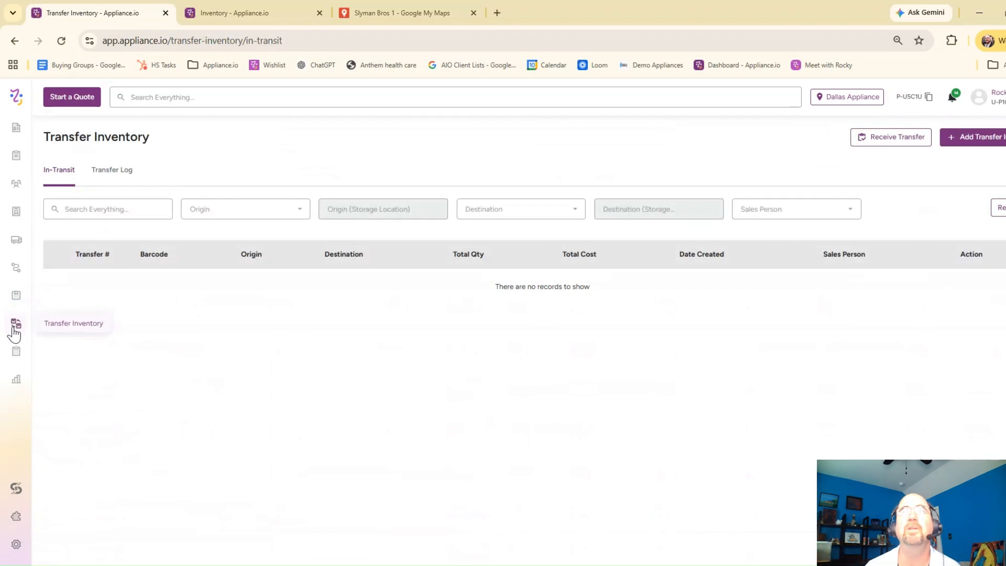
left_click(15, 354)
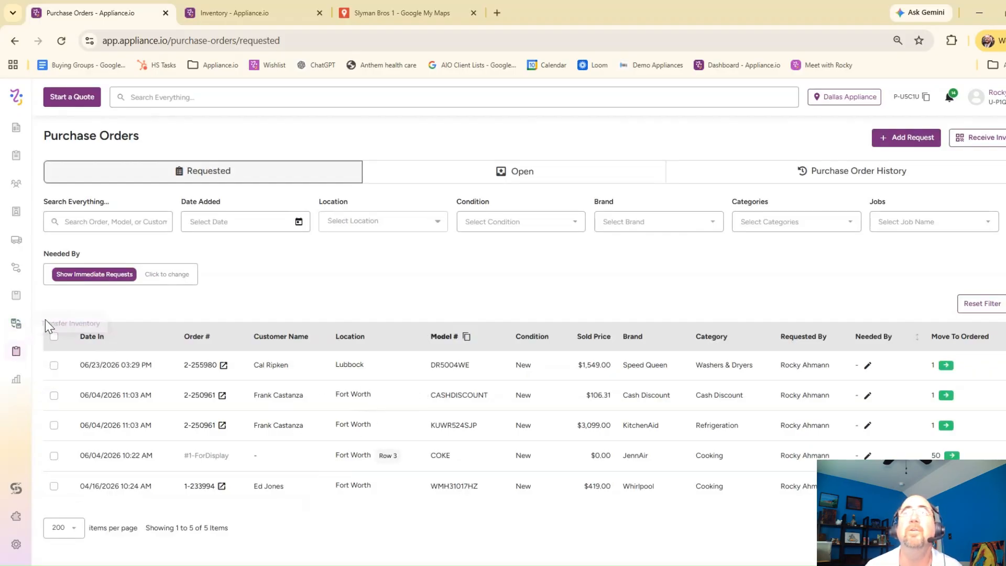
left_click(54, 338)
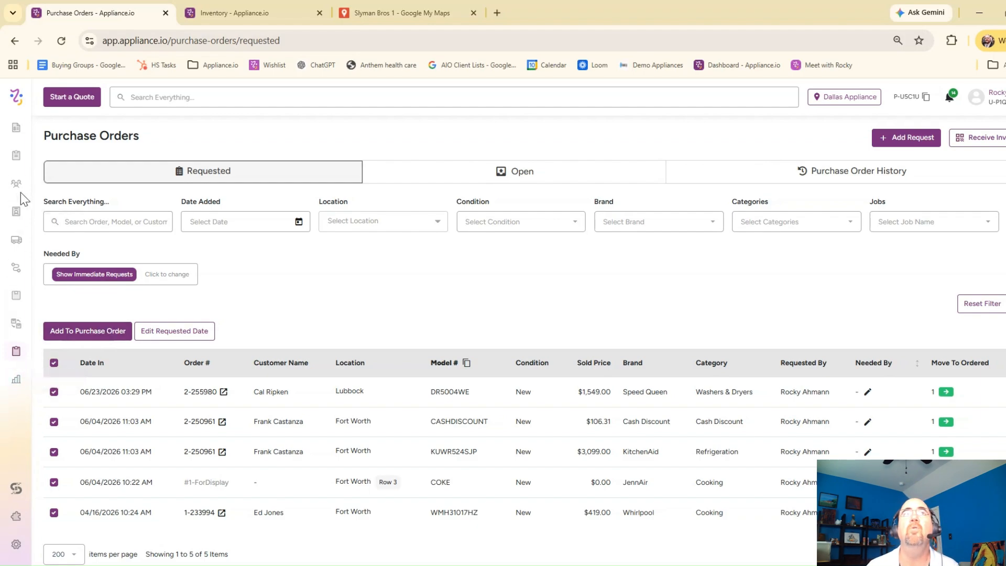
Step: Start a new quote for the existing customer found by first name, using their primary delivery address
left_click(72, 97)
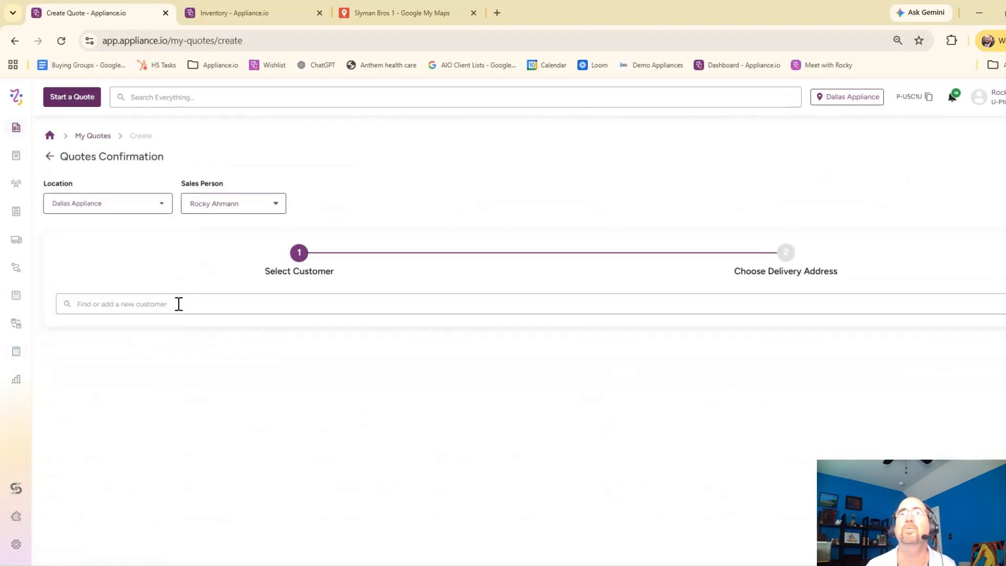
left_click(181, 305)
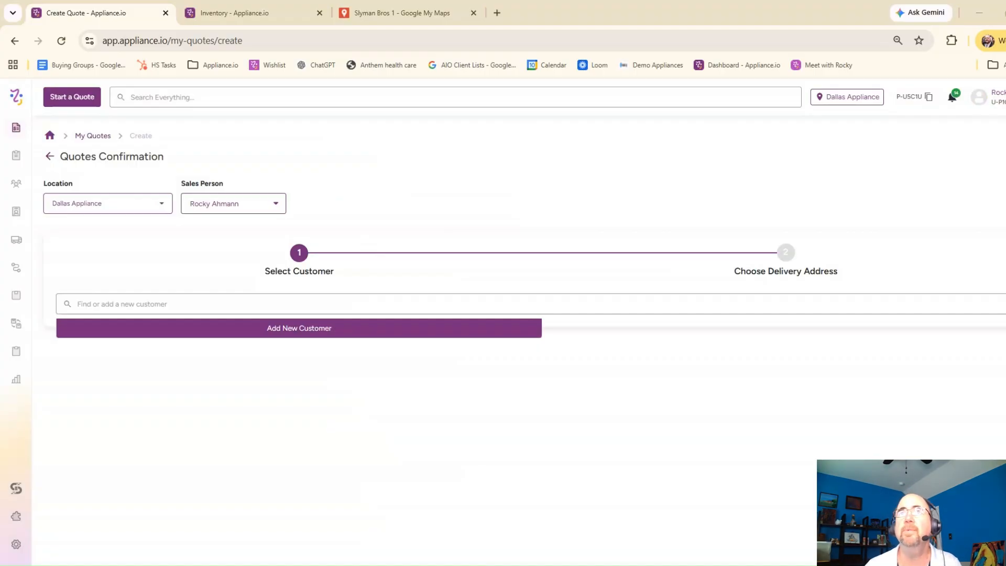
type("GEORGE")
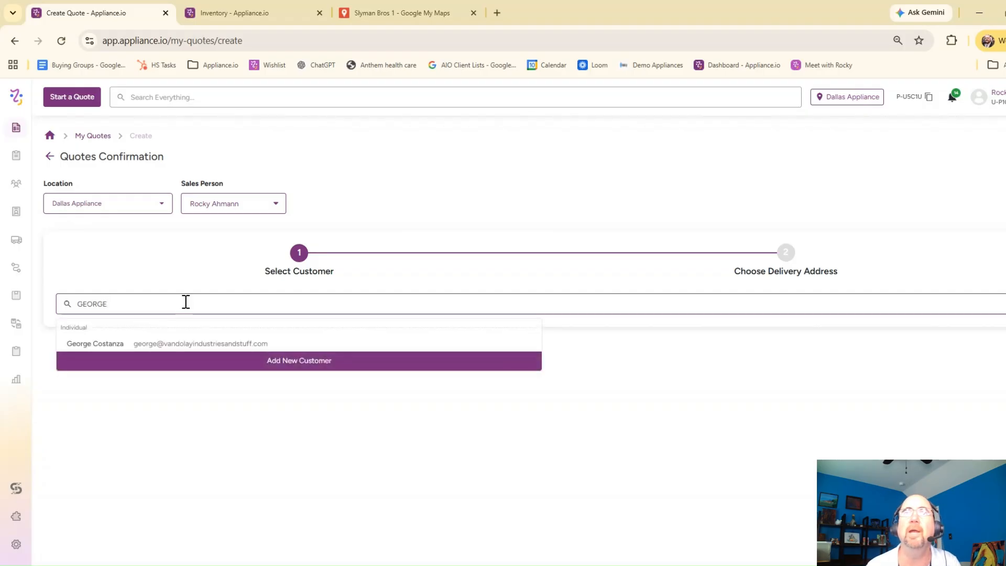
left_click(108, 344)
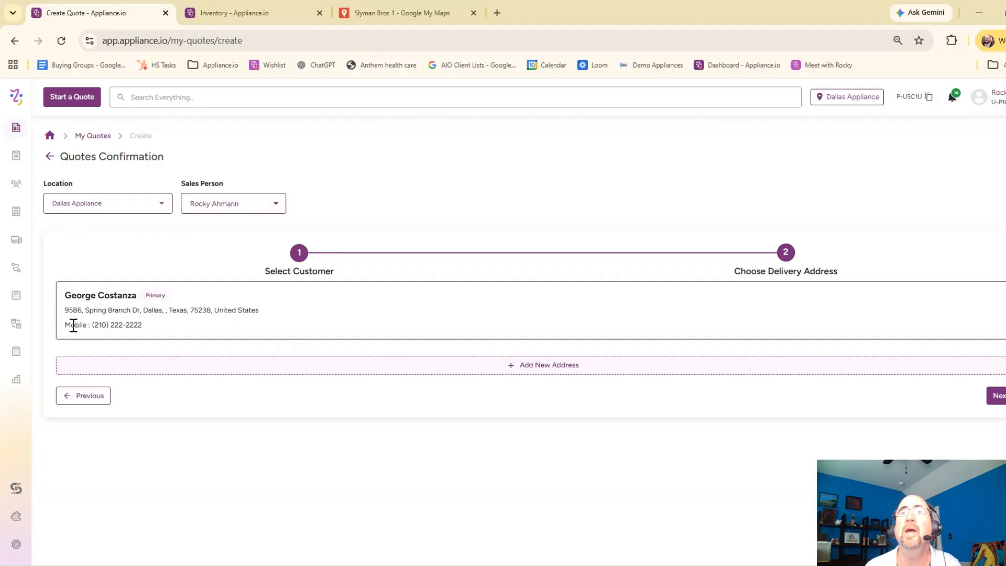
left_click(999, 395)
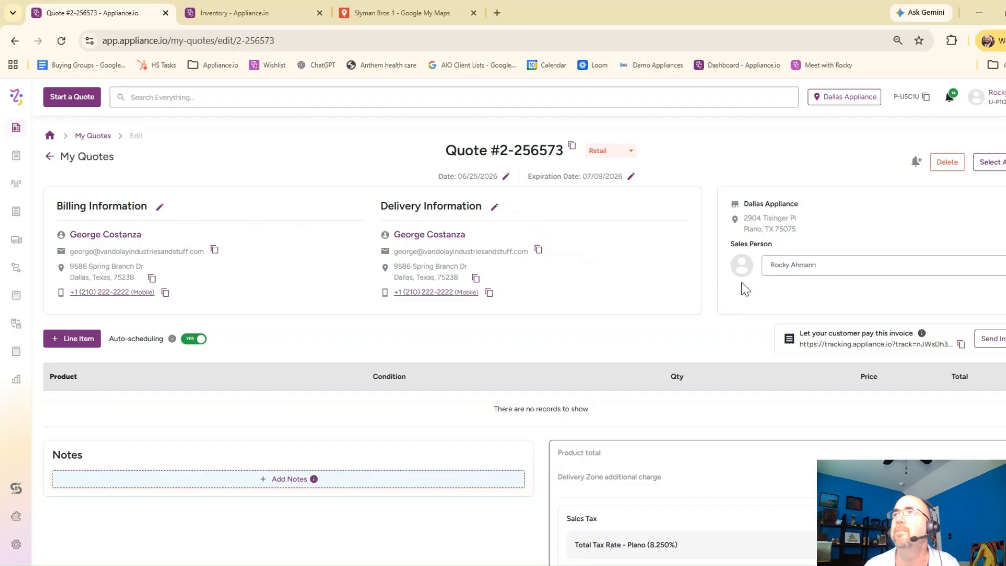
Step: Add a line item to the quote for the active KitchenAid range model KSES330SPS
scroll(153, 270, "down", 2)
left_click(76, 213)
scroll(114, 354, "up", 2)
left_click(152, 407)
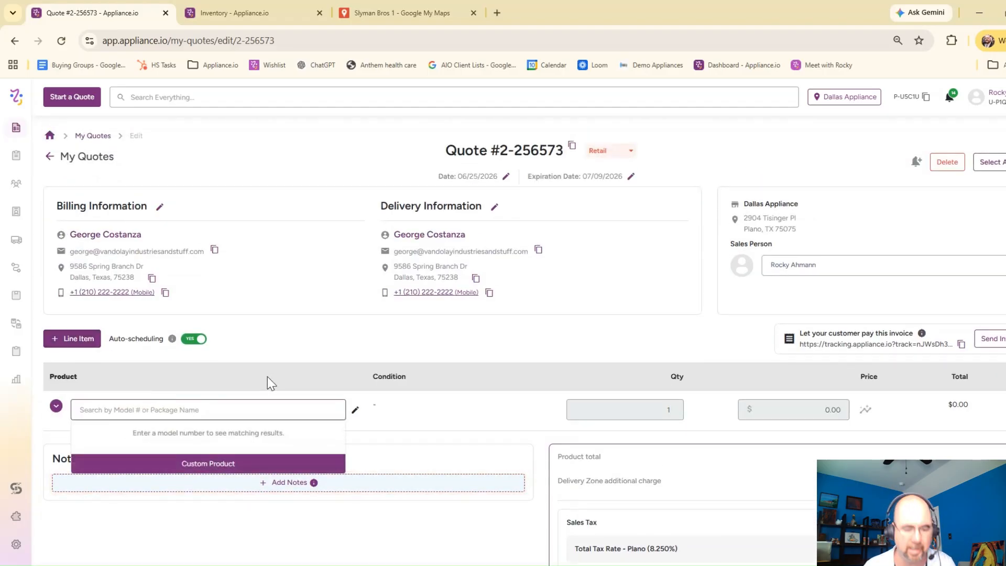
type("KSES330SPS")
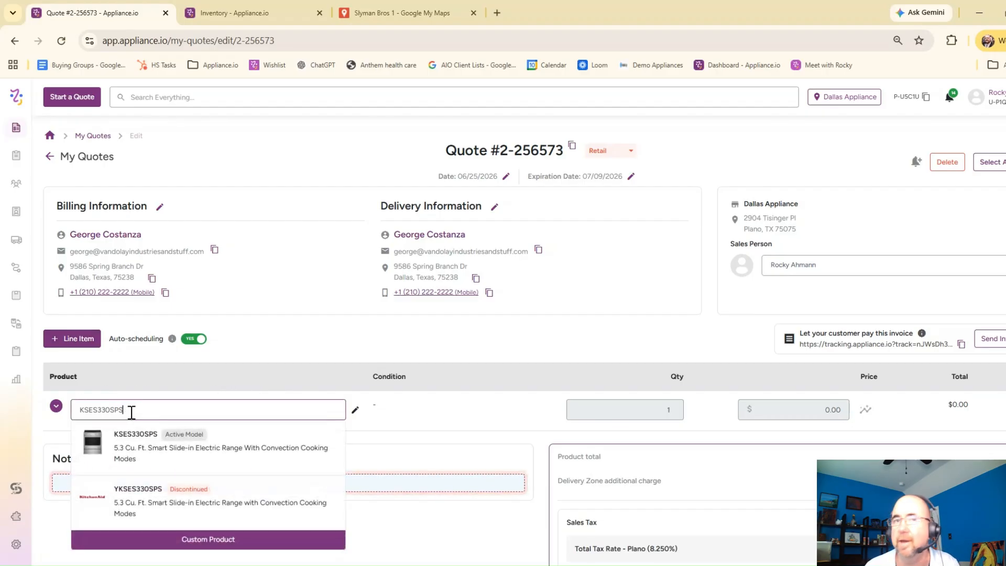
left_click(217, 456)
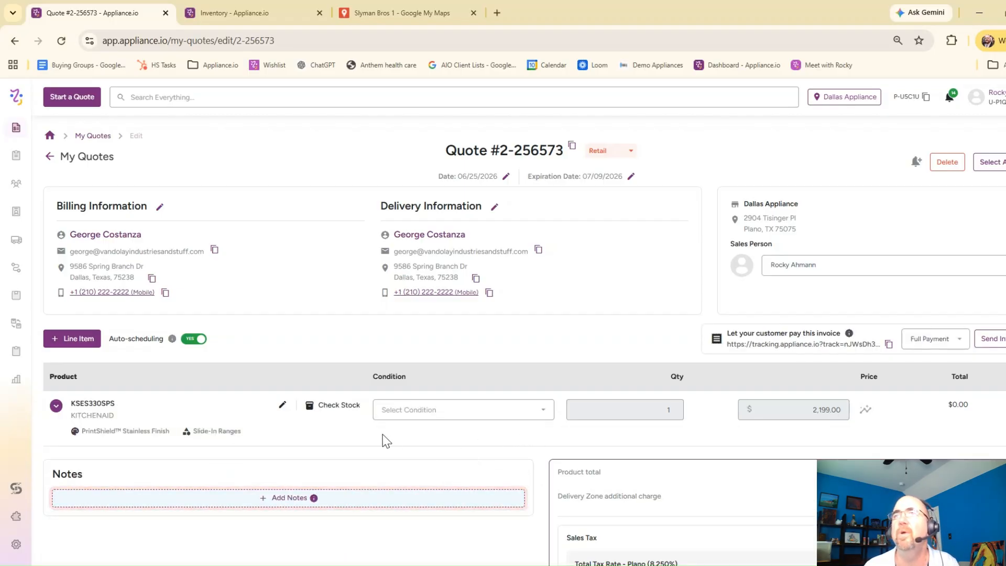
Step: Set the KSES330SPS line's condition to New and check the model's stock
left_click(335, 407)
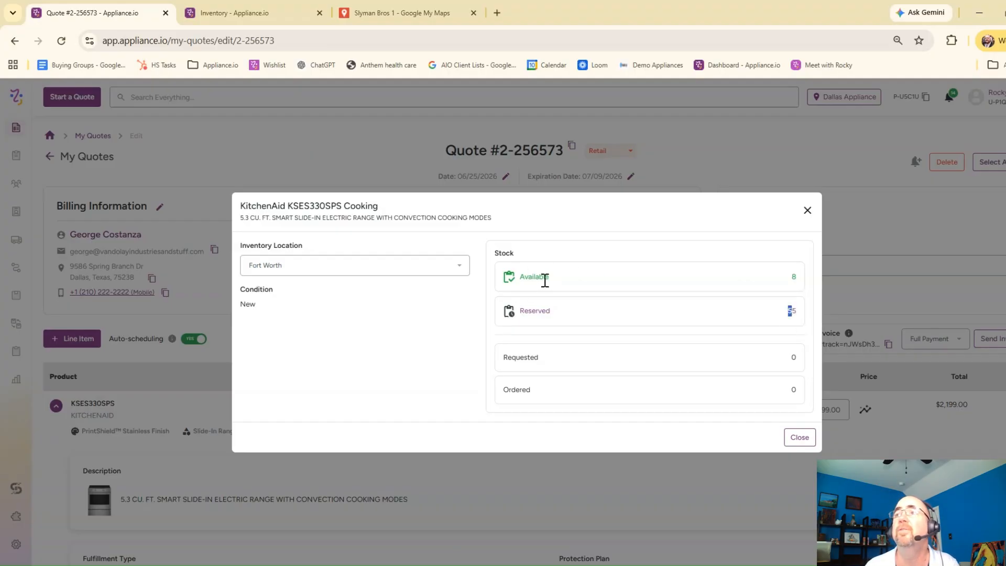
left_click(797, 437)
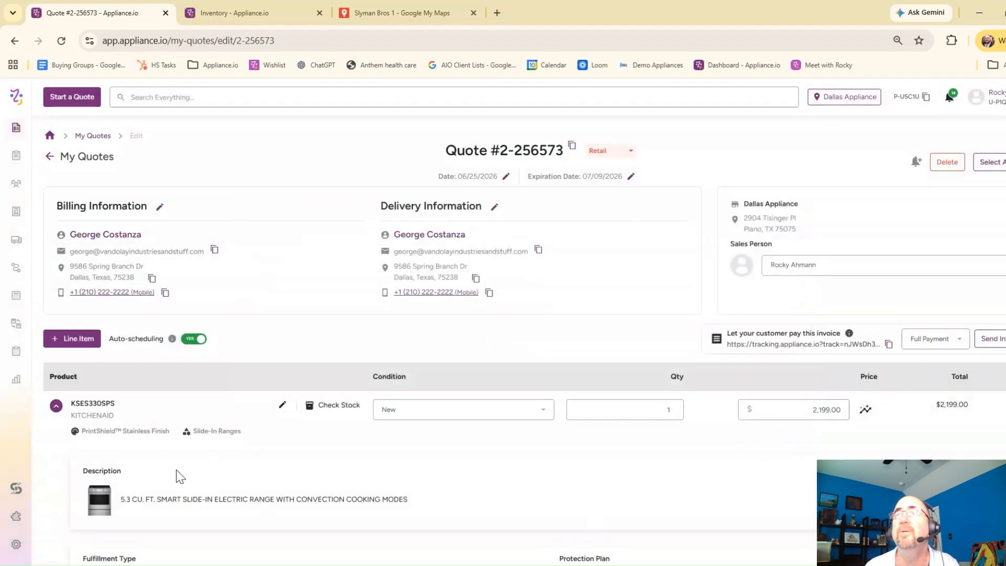
Step: Compare the pricing sources for KSES330SPS and apply Home Depot's advertised price of $1,399.00 to the line
left_click(866, 409)
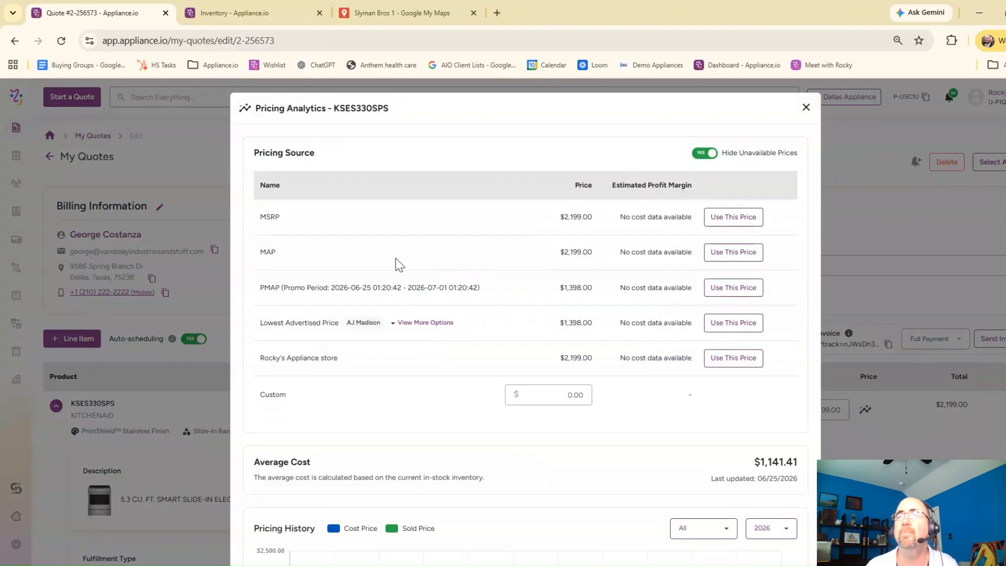
left_click(429, 323)
scroll(529, 387, "down", 1)
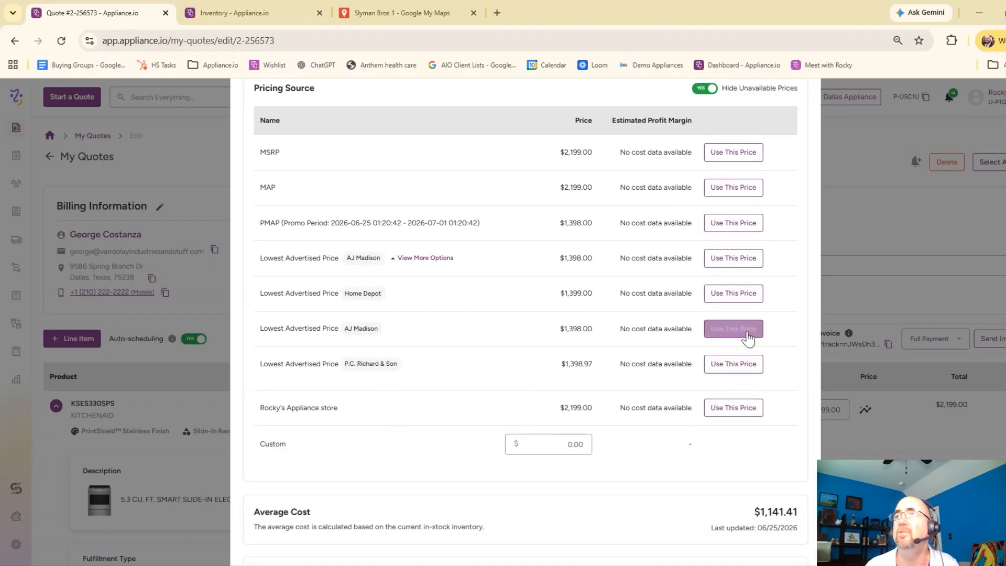
left_click(749, 294)
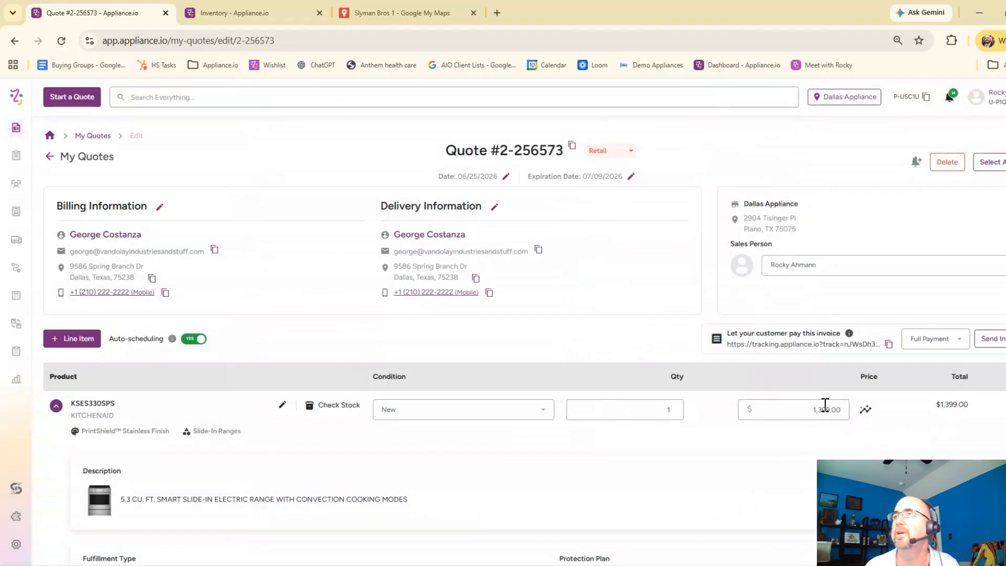
Step: Review the average cost of KSES330SPS in its pricing analytics
left_click(865, 411)
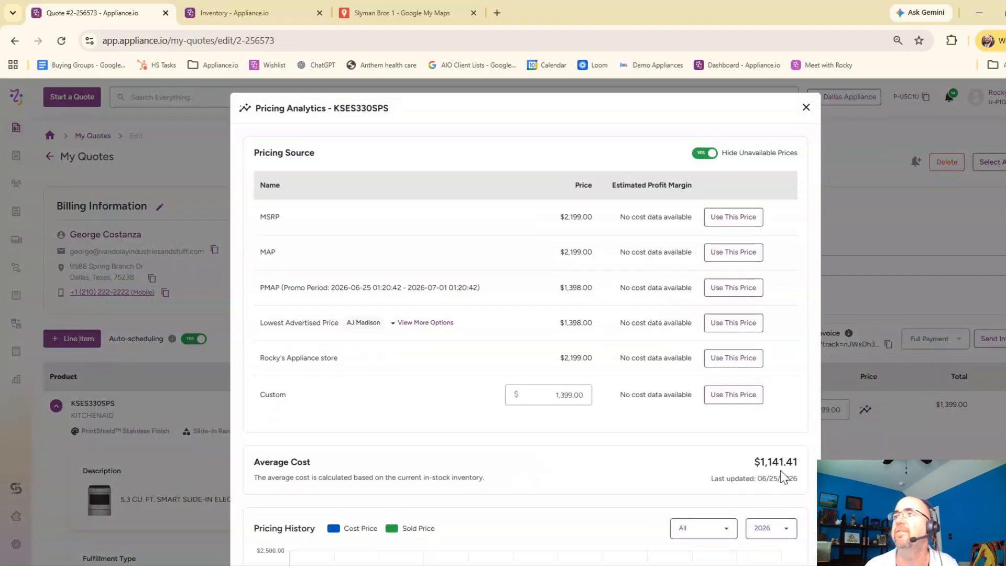
left_click_drag(266, 462, 435, 468)
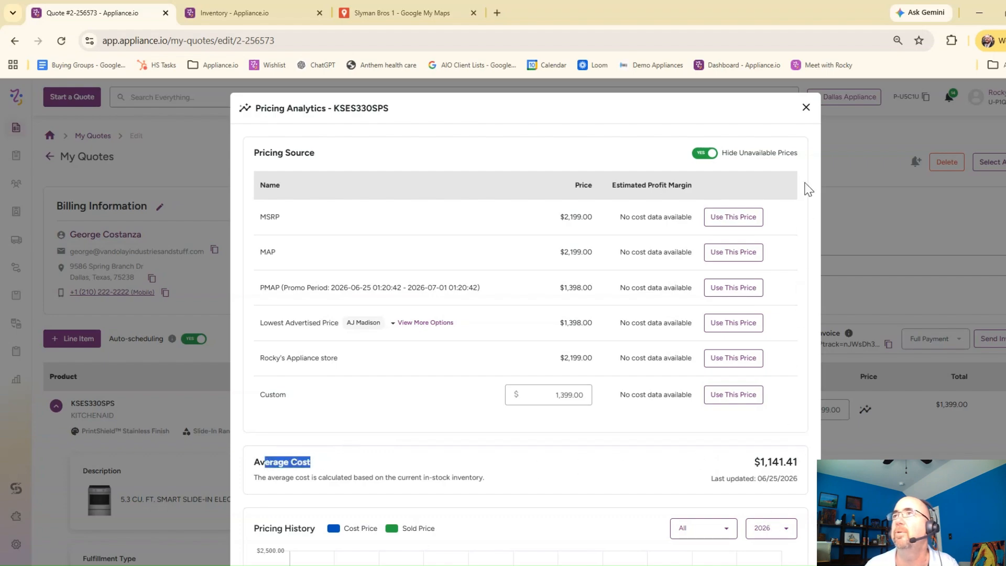
left_click(805, 108)
Step: Set the range's fulfillment to Local Delivery & Install with the $200.00 Haul Away of Old Pro-Style, Oversized, or Commercial Appliance install
scroll(916, 430, "down", 3)
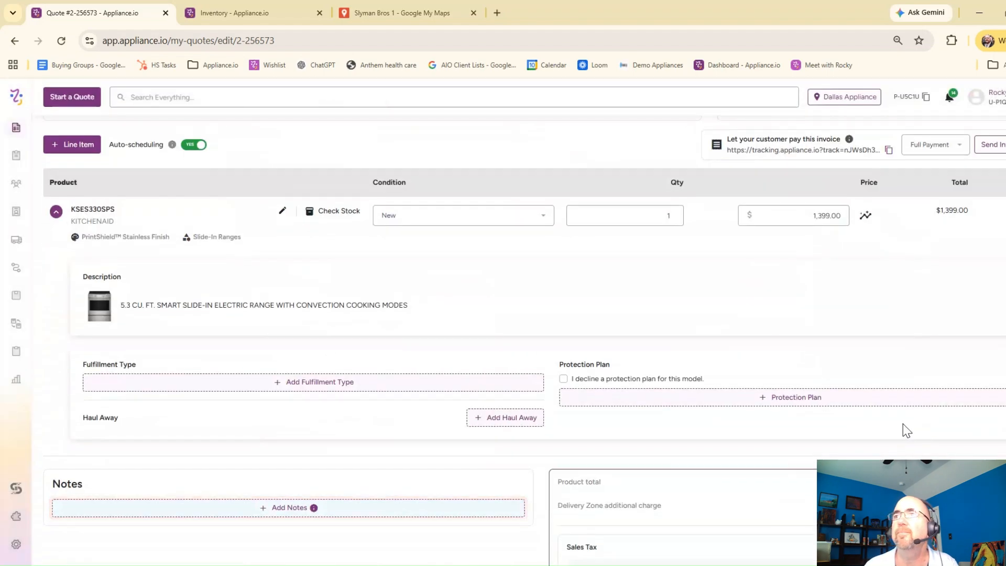
left_click(308, 382)
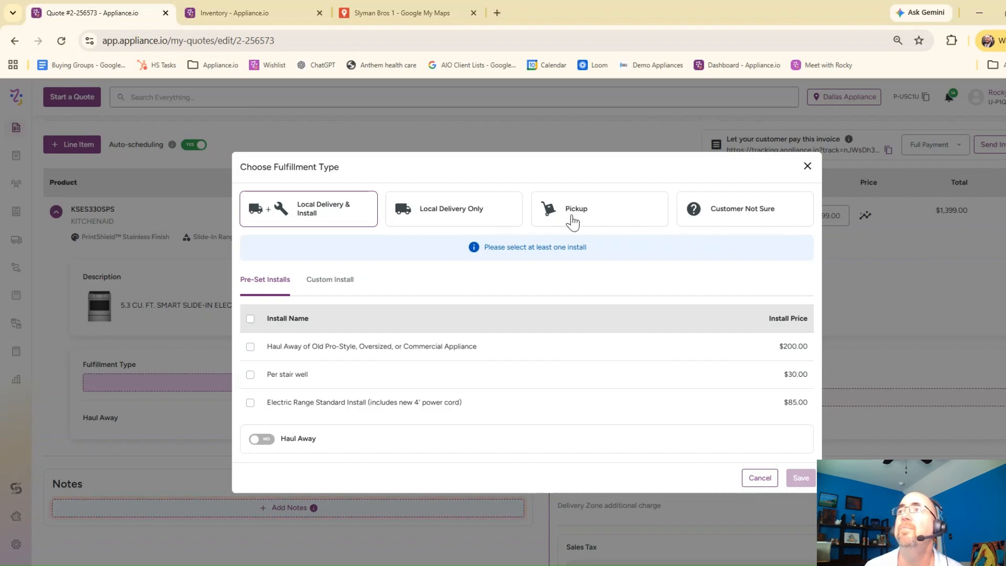
left_click(250, 347)
left_click(795, 476)
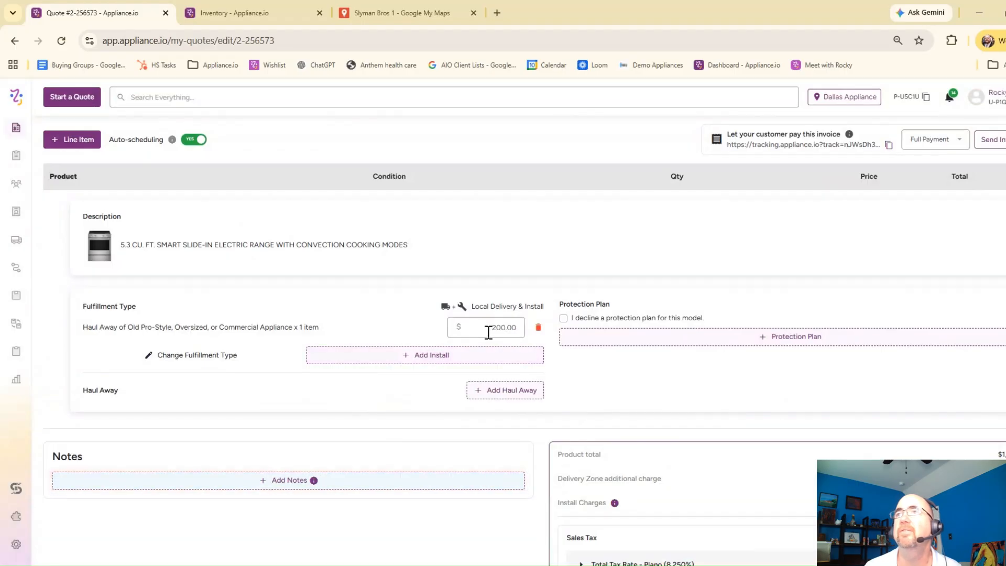
Step: Add the $99.00 1 Year Protection Plan to the range and review the quote's charges
left_click(819, 336)
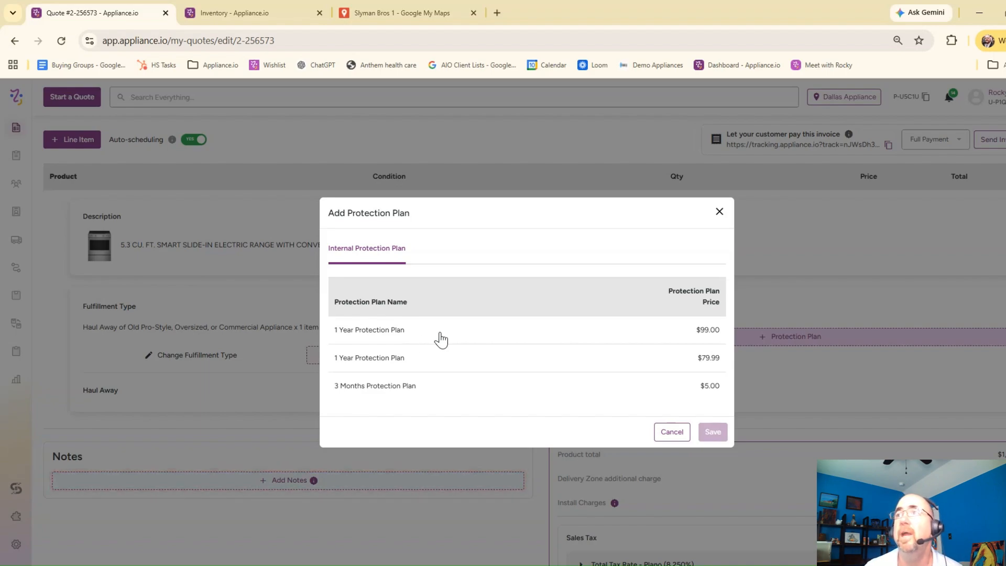
left_click(404, 333)
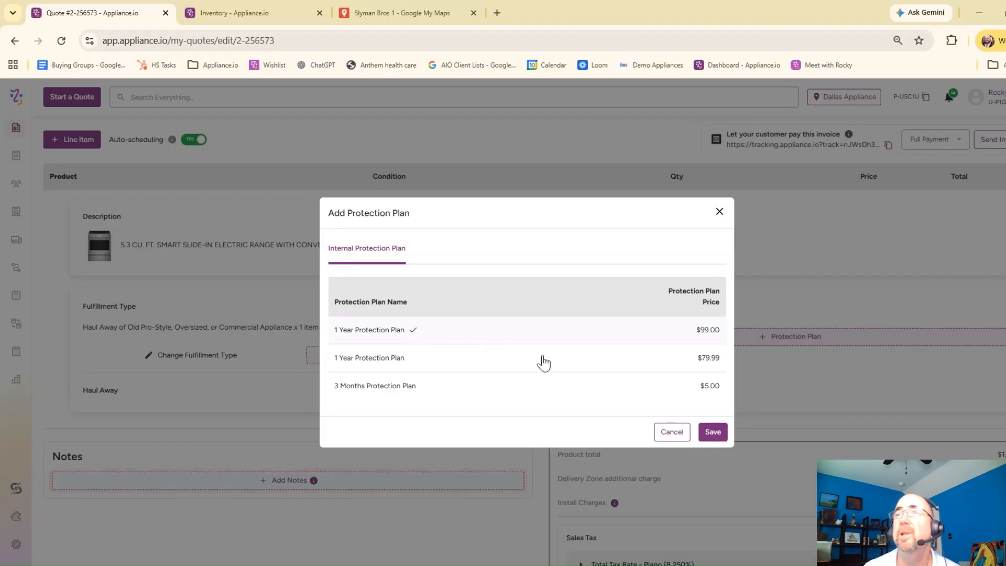
left_click(718, 431)
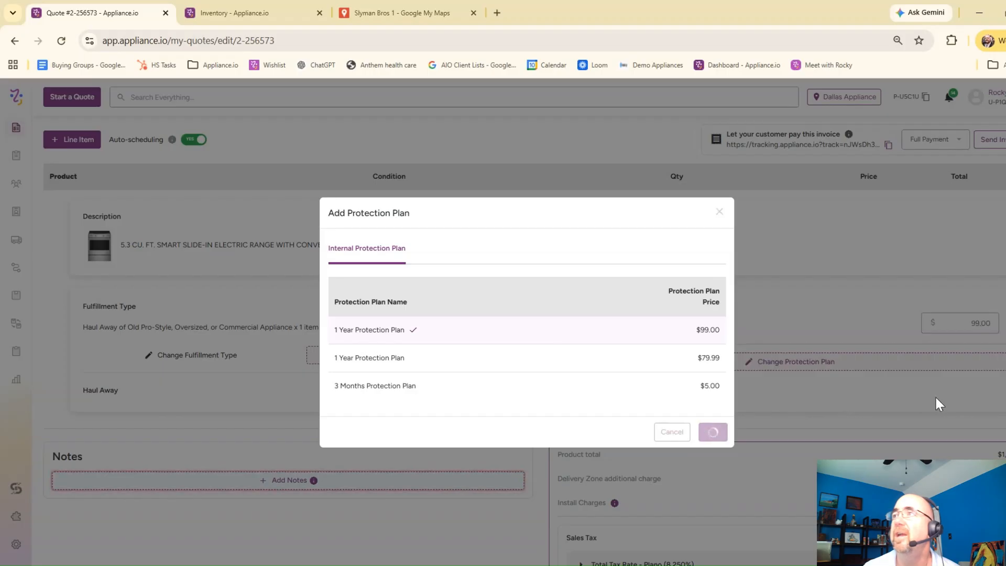
scroll(861, 400, "down", 1)
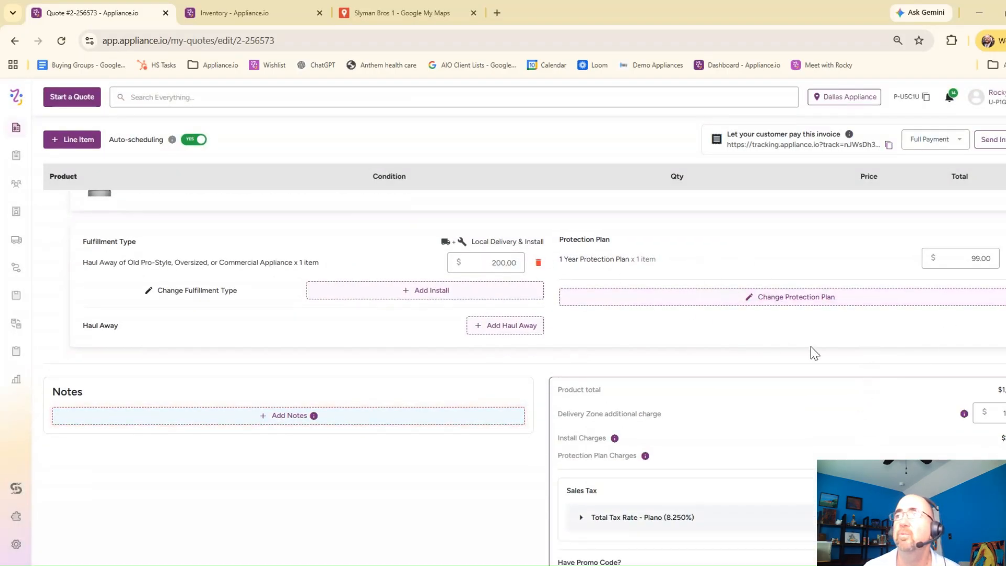
scroll(924, 353, "down", 1)
scroll(925, 354, "up", 1)
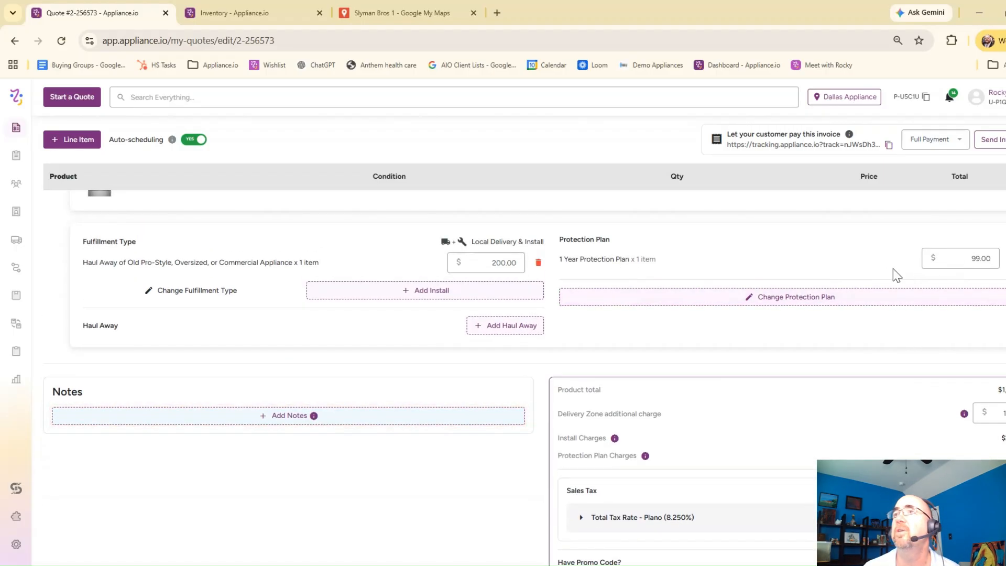
Step: Review the quote's charges, sales tax, total and balance due
scroll(844, 364, "down", 1)
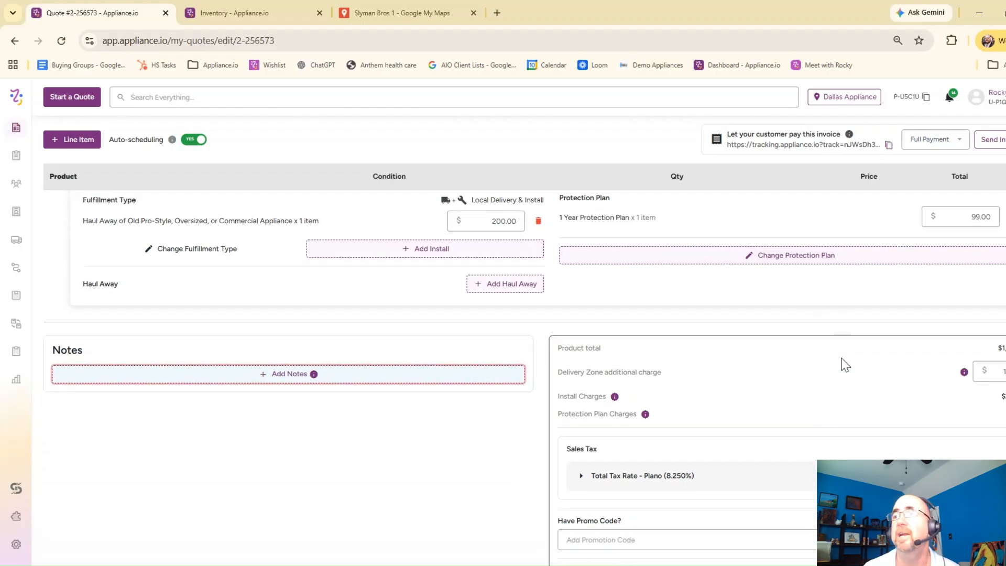
scroll(844, 364, "down", 2)
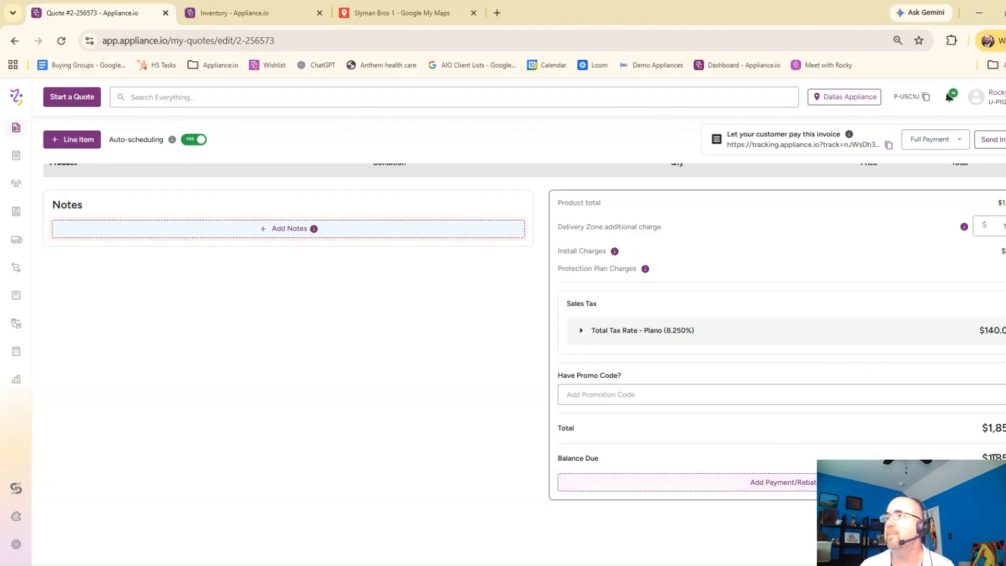
left_click_drag(993, 457, 1005, 458)
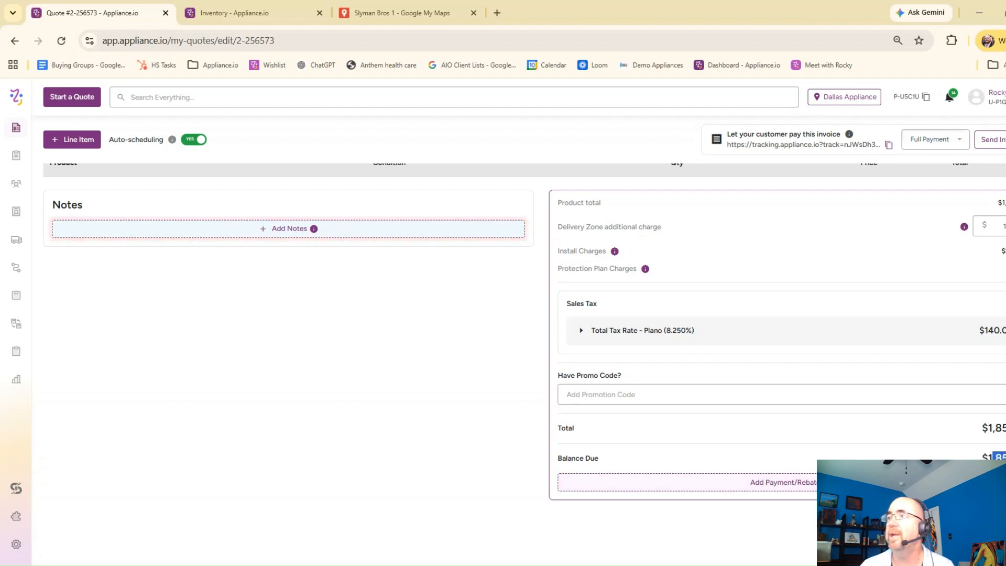
Step: Open the quote's deposit and payment form and look through its financing, rebates, AIO Pay and credit line options
left_click(789, 483)
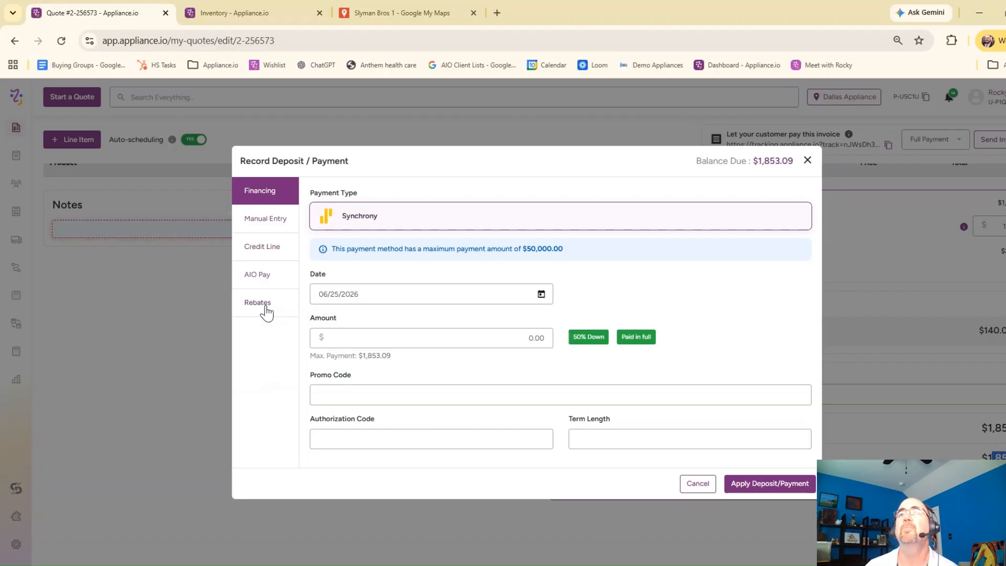
left_click(269, 310)
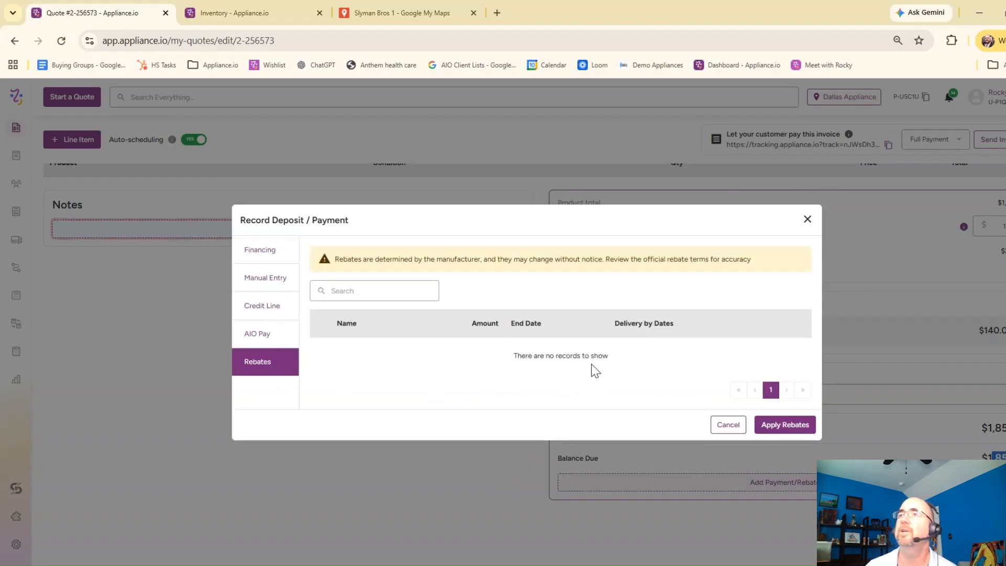
left_click(270, 338)
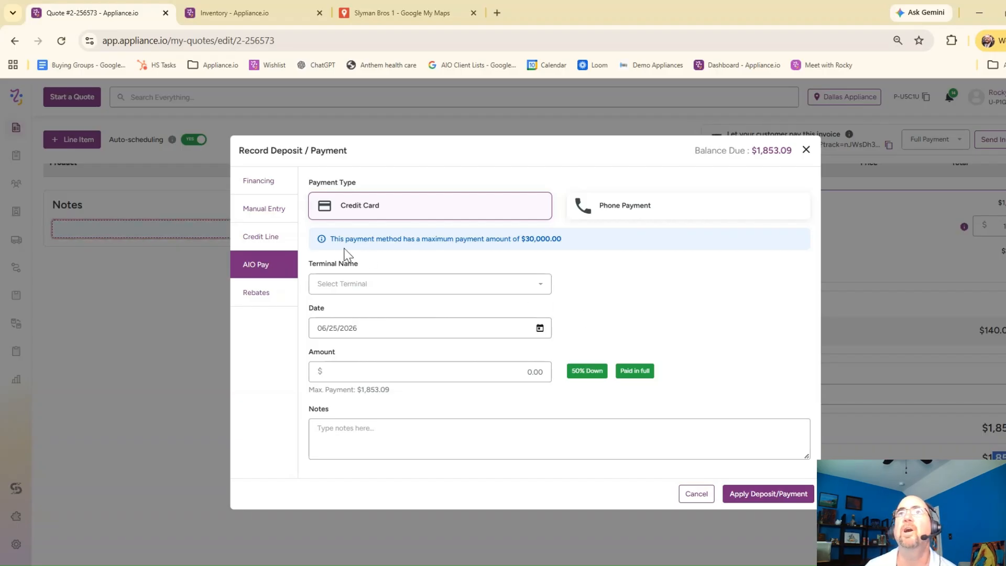
left_click(265, 238)
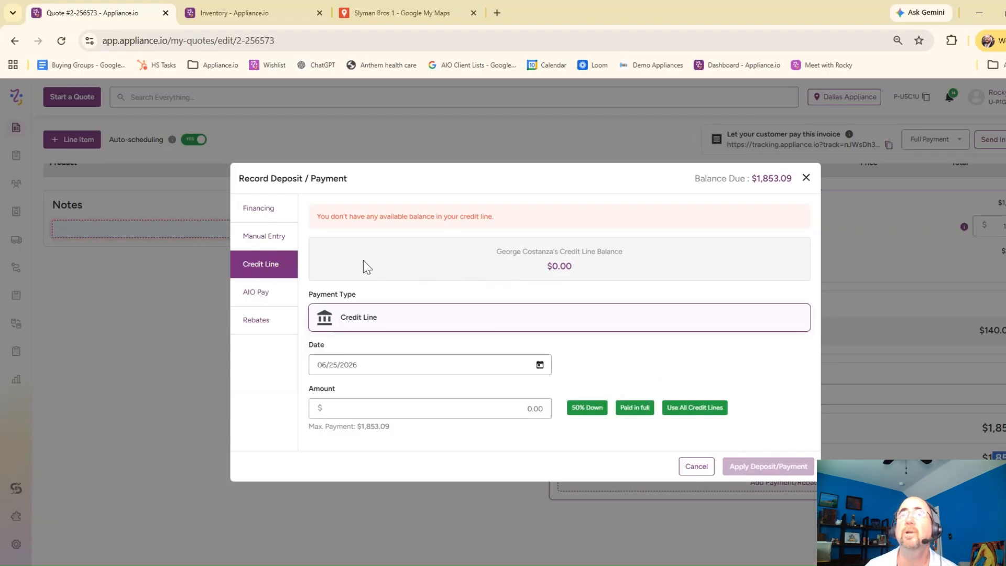
Step: Record a manual check payment for the full $1,853.09 balance, enter the check number and apply it to the quote
left_click(271, 238)
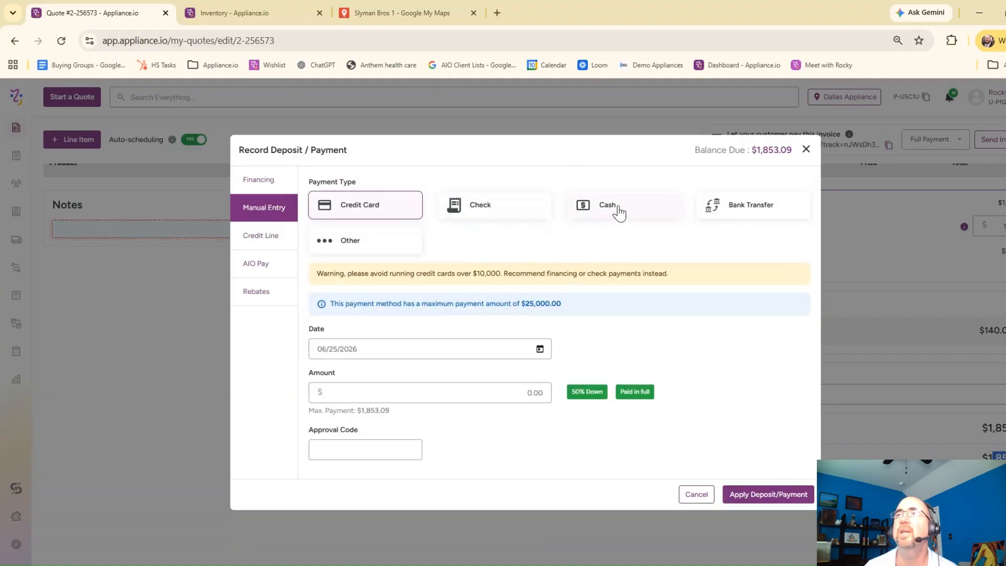
left_click(478, 204)
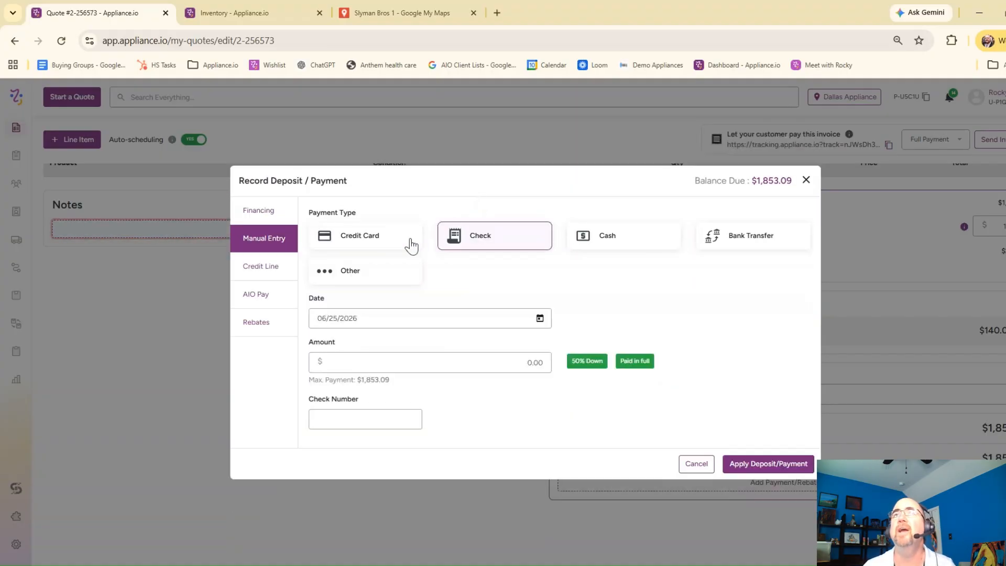
left_click(596, 364)
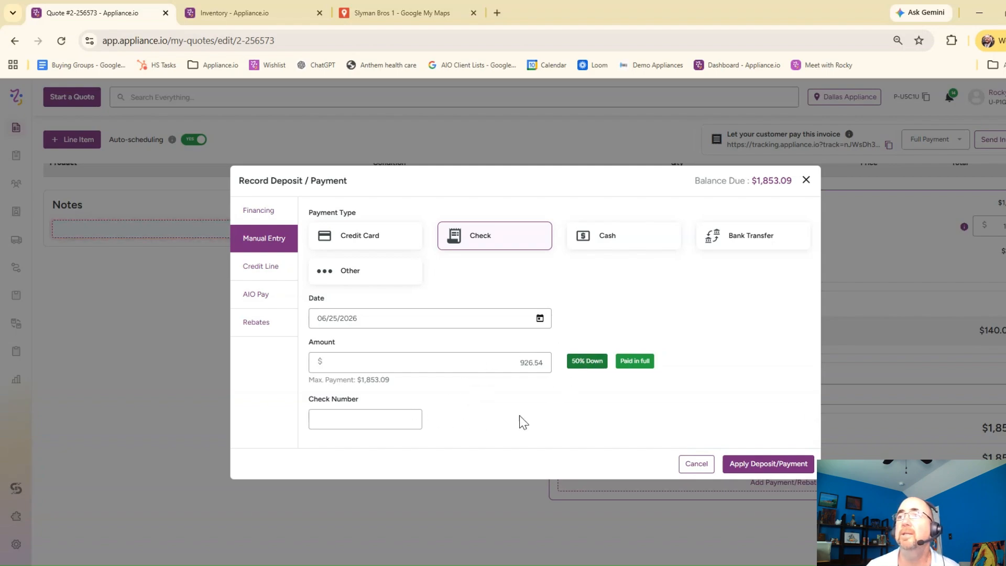
left_click(649, 366)
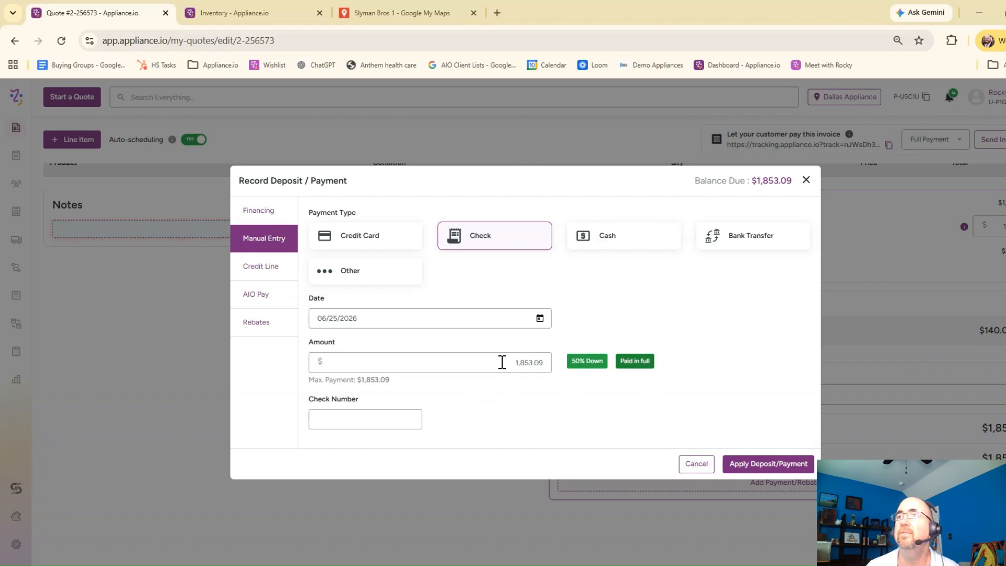
left_click(360, 417)
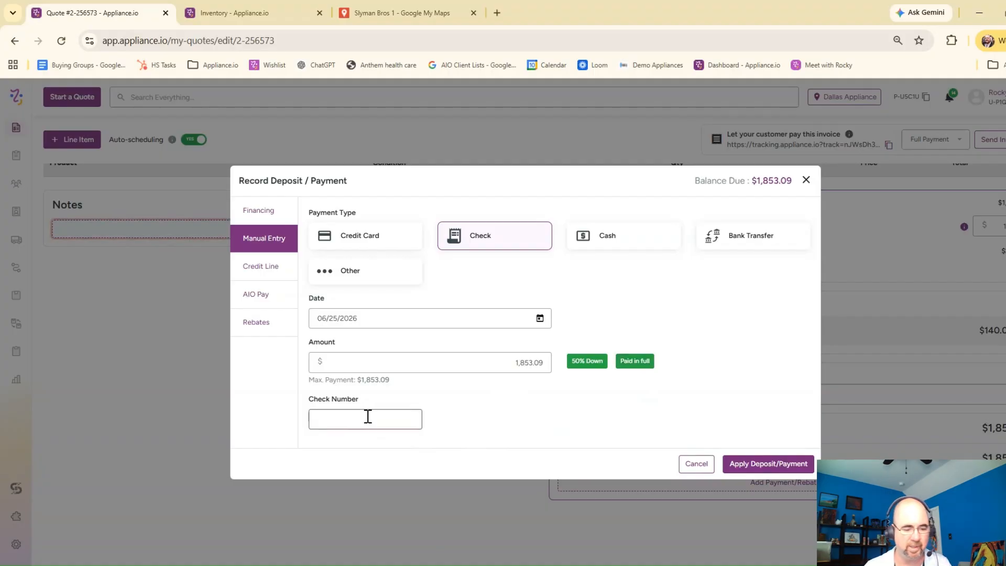
type("343")
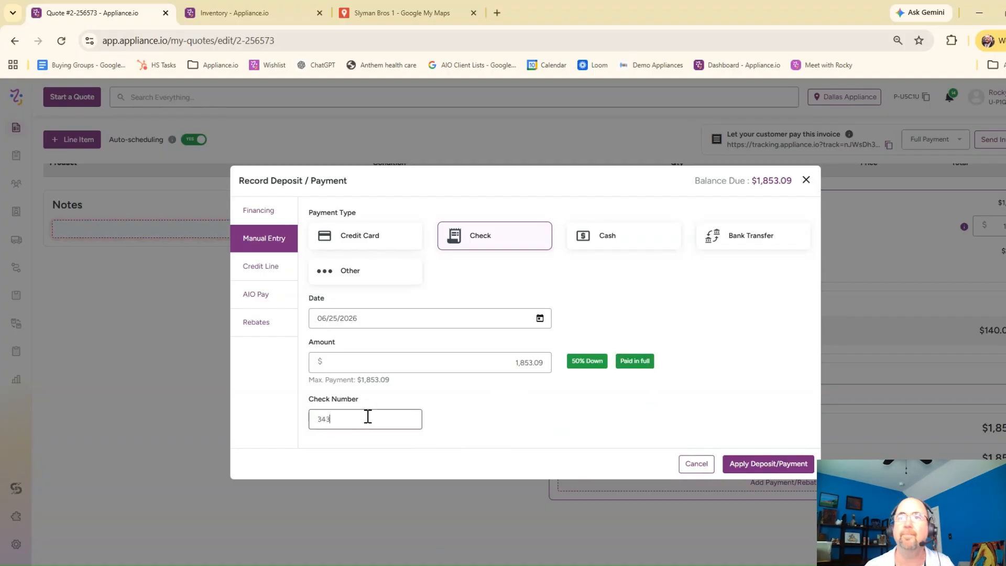
left_click(765, 464)
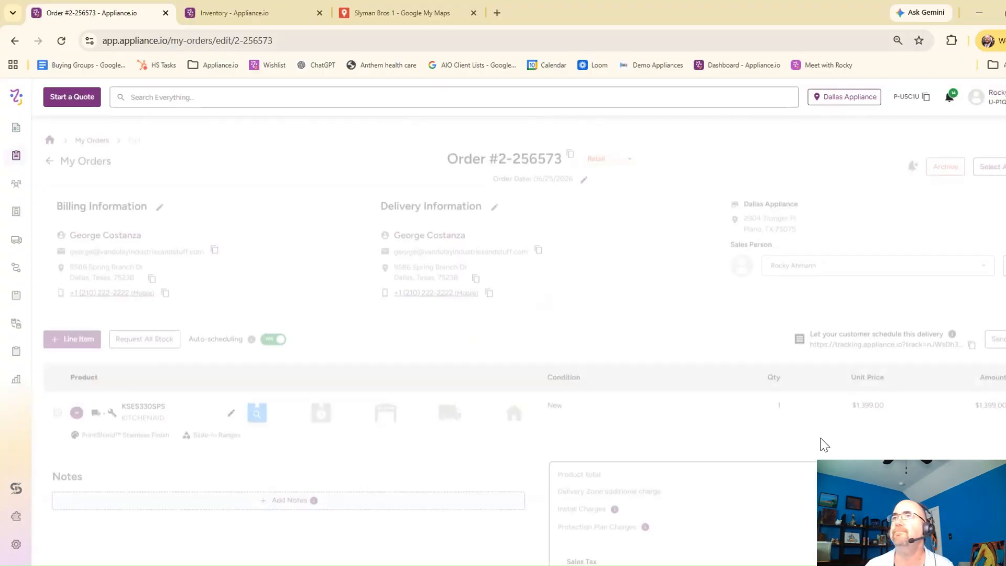
Step: Reserve the order's KSES330SPS range from the available stock at the Fort Worth inventory location
scroll(822, 448, "down", 4)
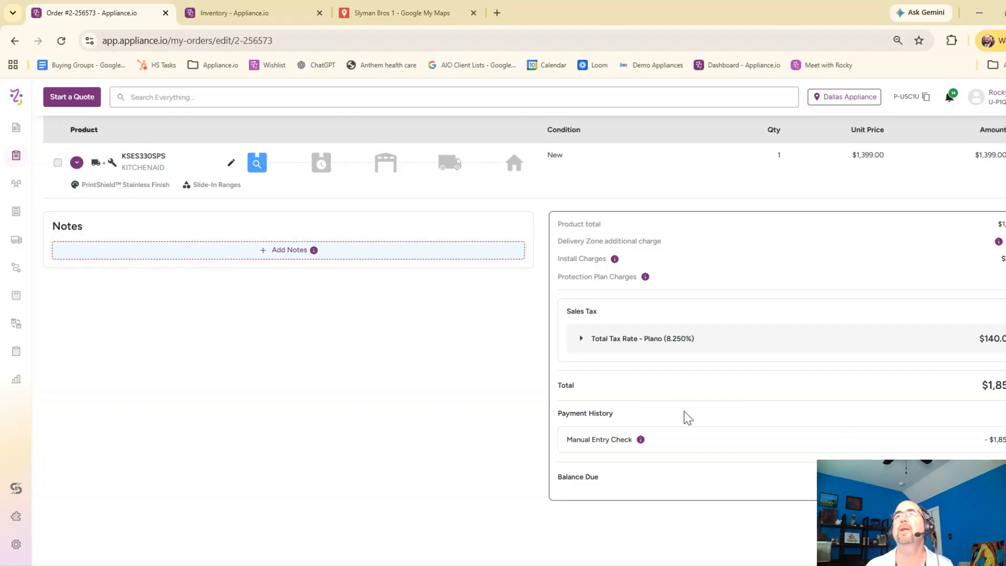
scroll(708, 421, "up", 3)
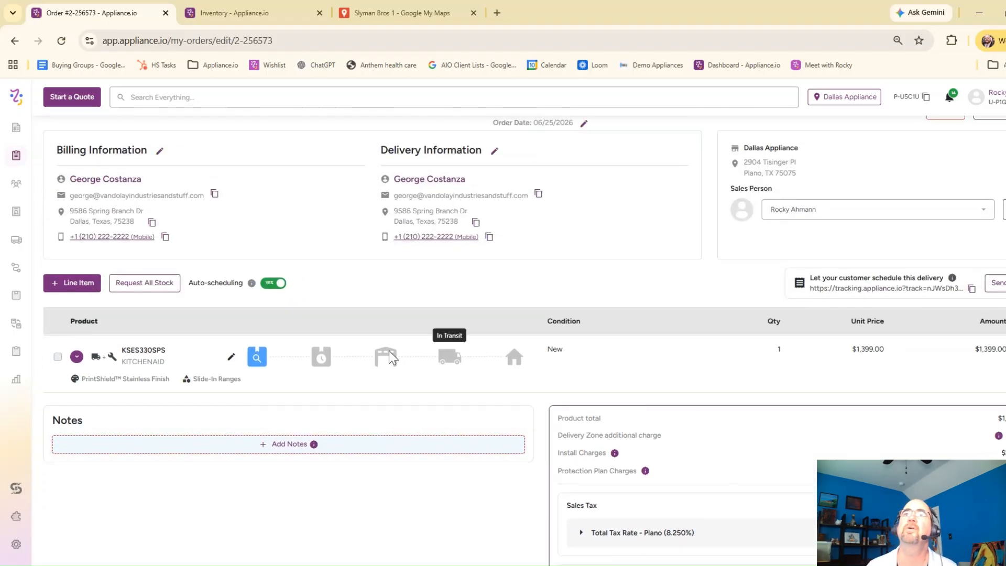
left_click(256, 360)
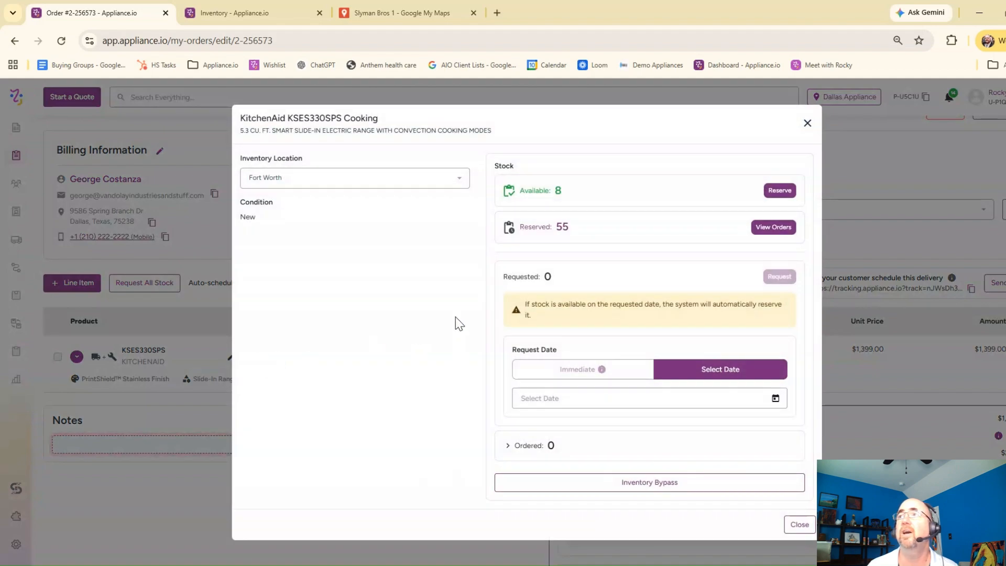
left_click(785, 191)
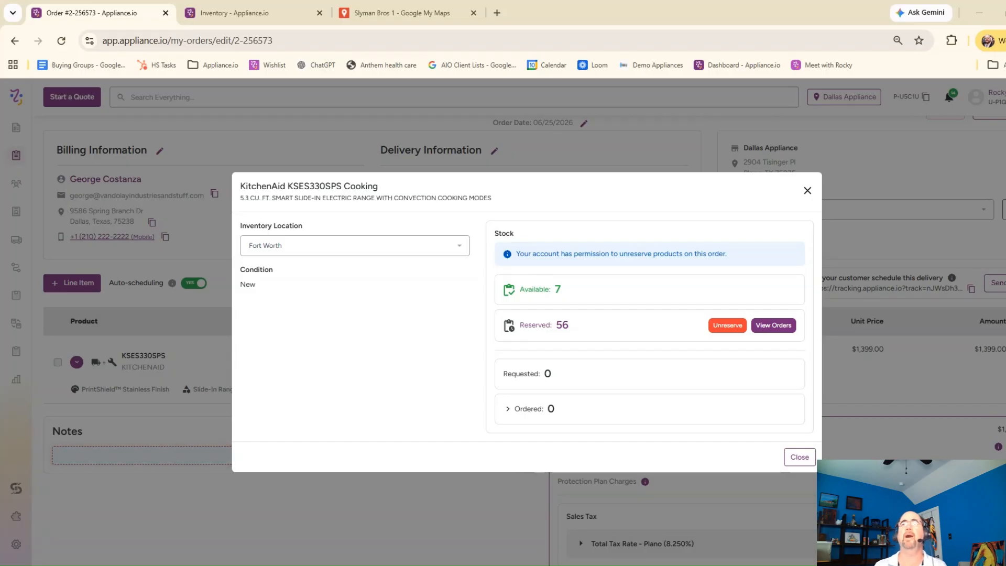
left_click(800, 457)
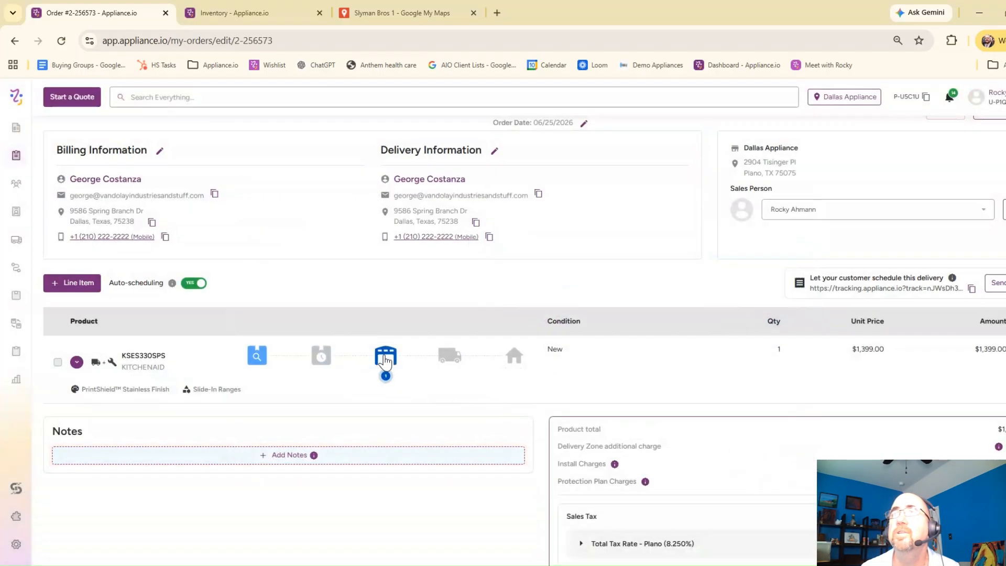
Step: Schedule the reserved range for Rocky's Appliance store Delivery on June 26, 2026
left_click(385, 358)
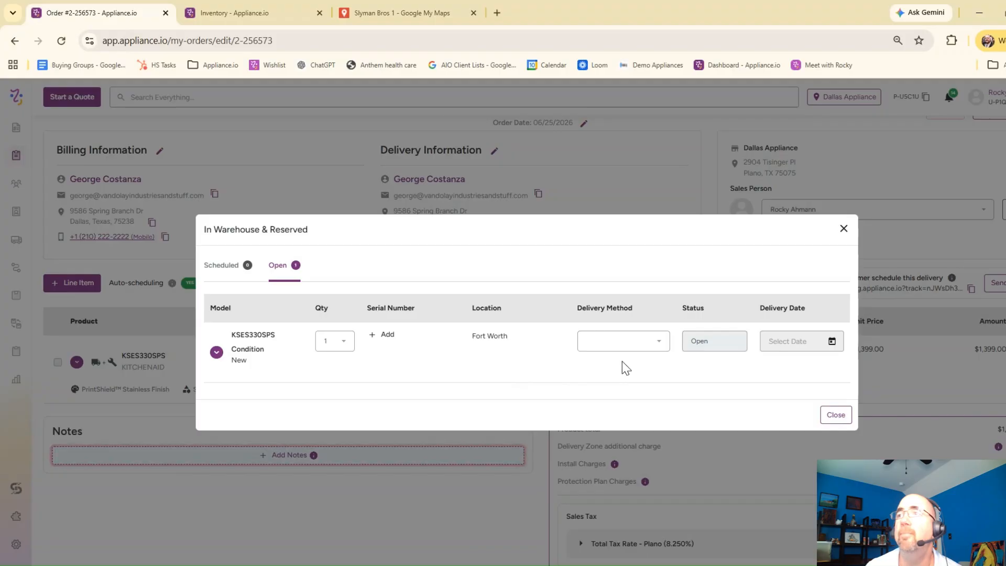
left_click(652, 345)
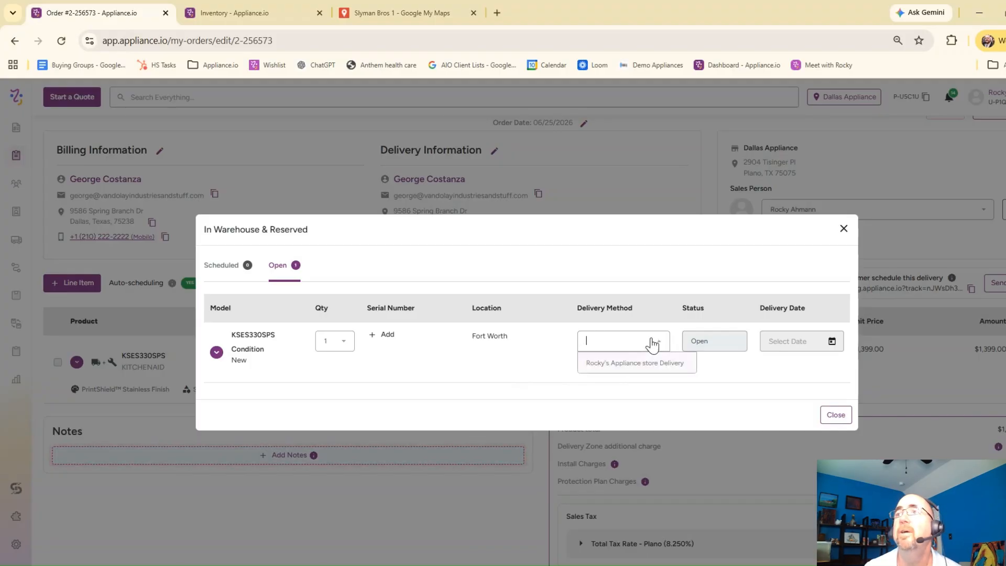
left_click(635, 364)
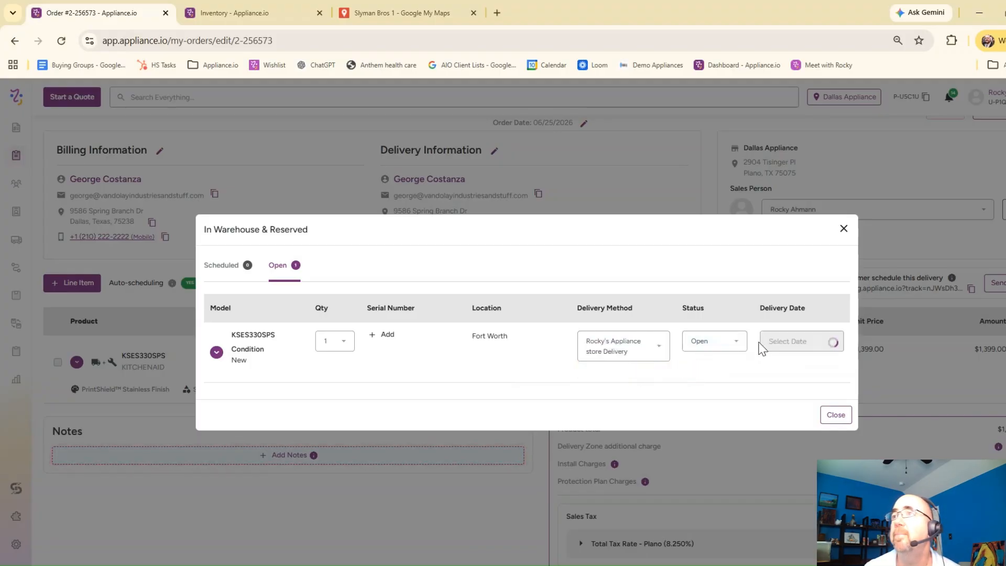
left_click(796, 342)
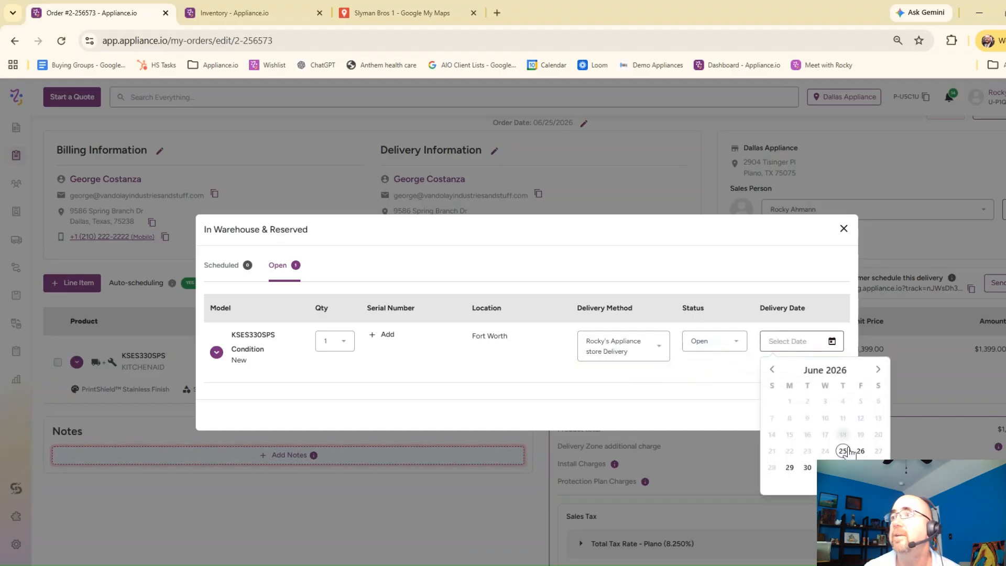
left_click(860, 452)
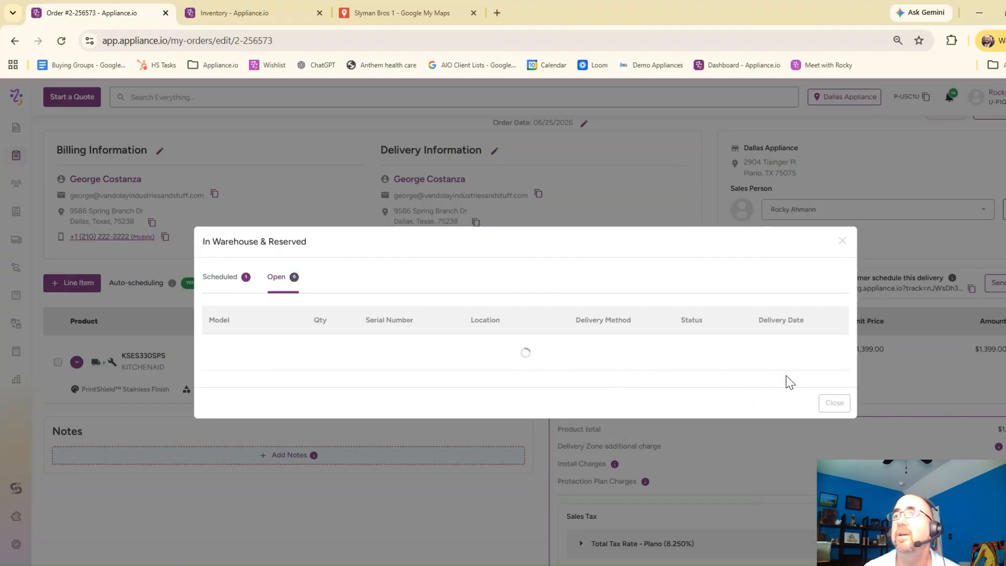
left_click(836, 407)
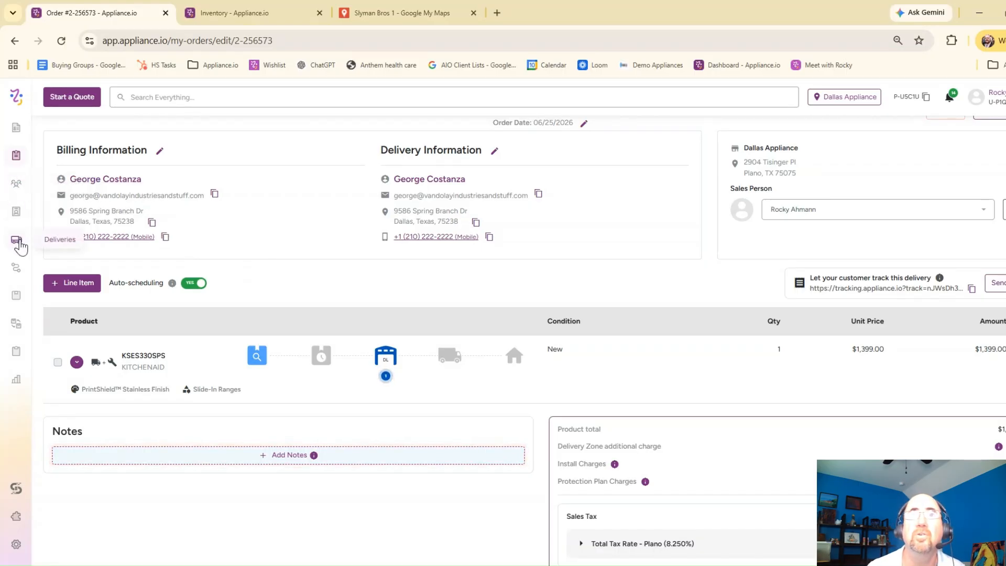
Step: Load the delivery routing for 06/26/2026 from the Fort Worth warehouse with Rocky's Appliance store Delivery
left_click(18, 269)
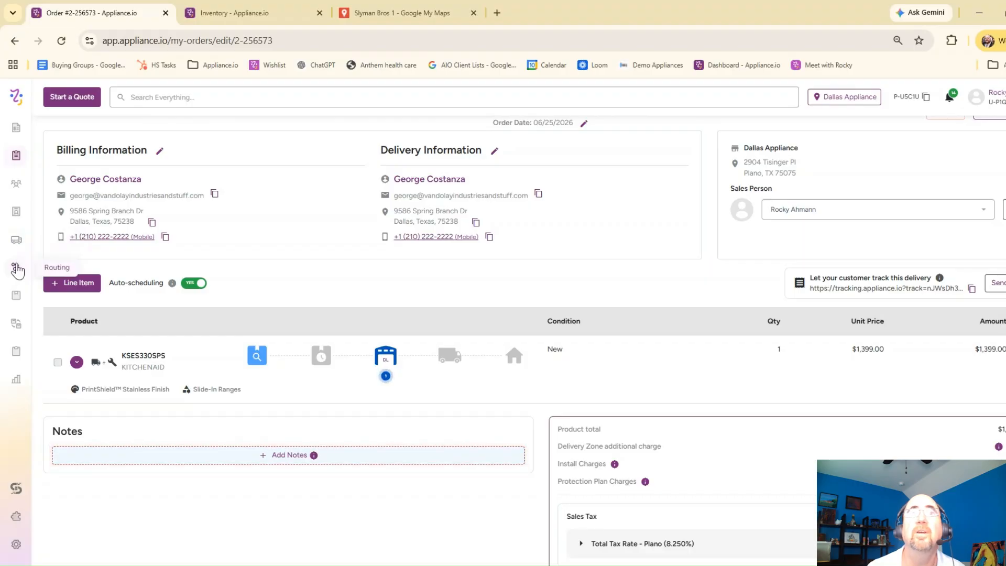
left_click(125, 189)
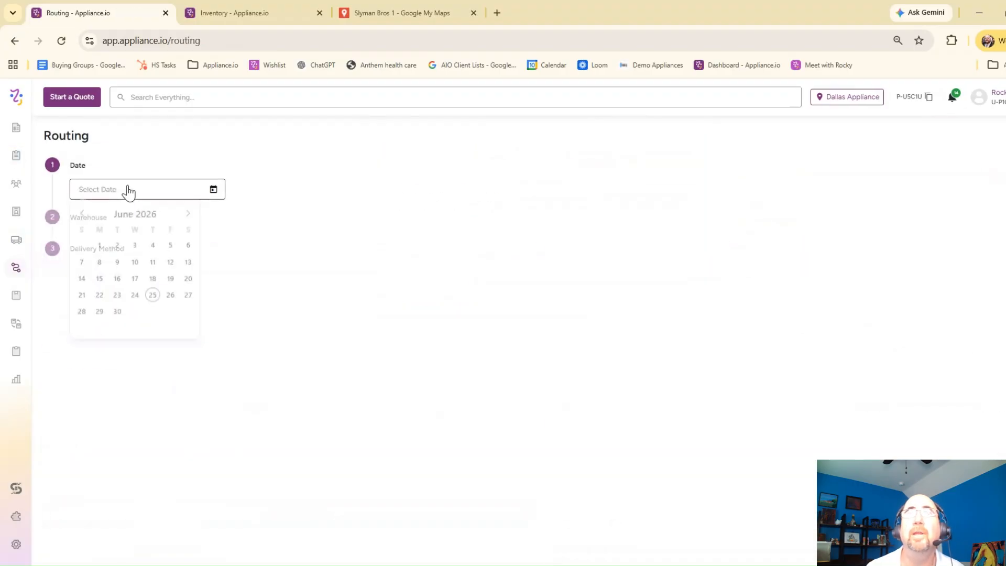
left_click(170, 299)
left_click(167, 241)
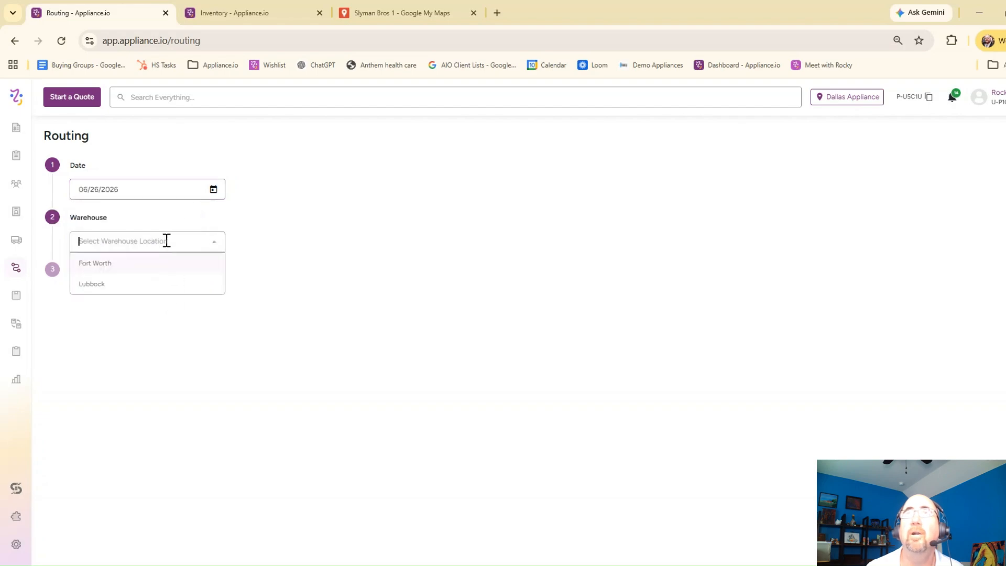
left_click(122, 268)
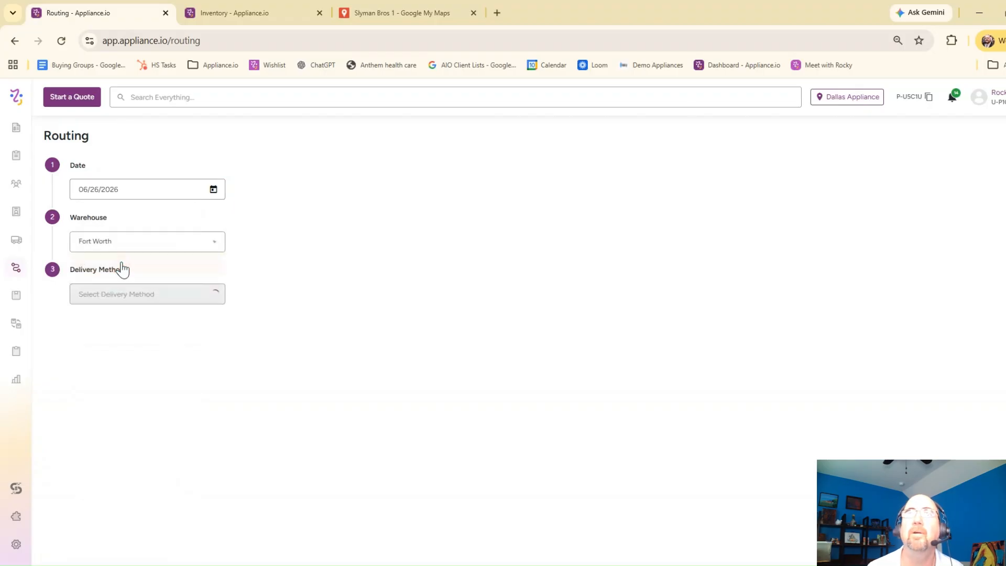
left_click(145, 295)
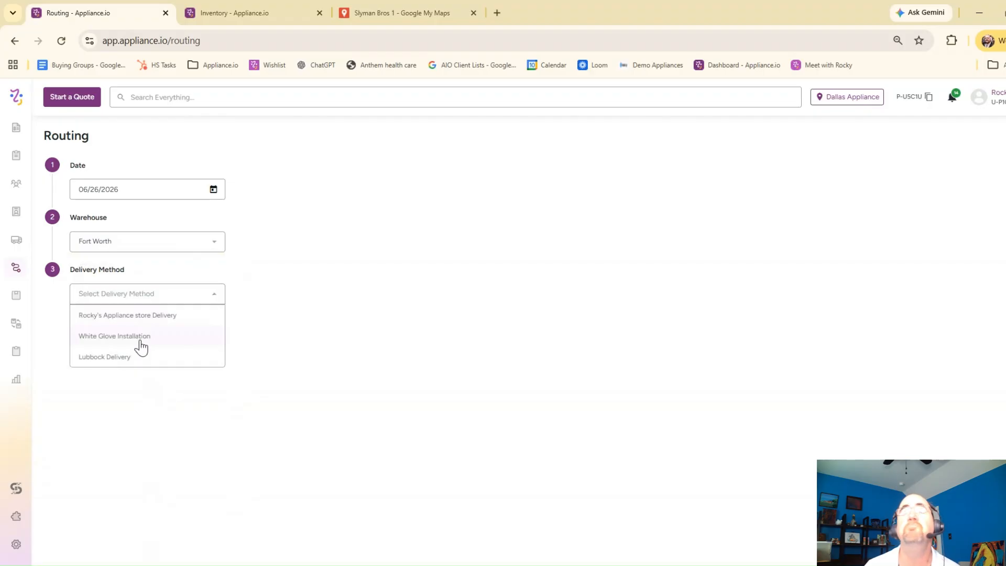
left_click(157, 314)
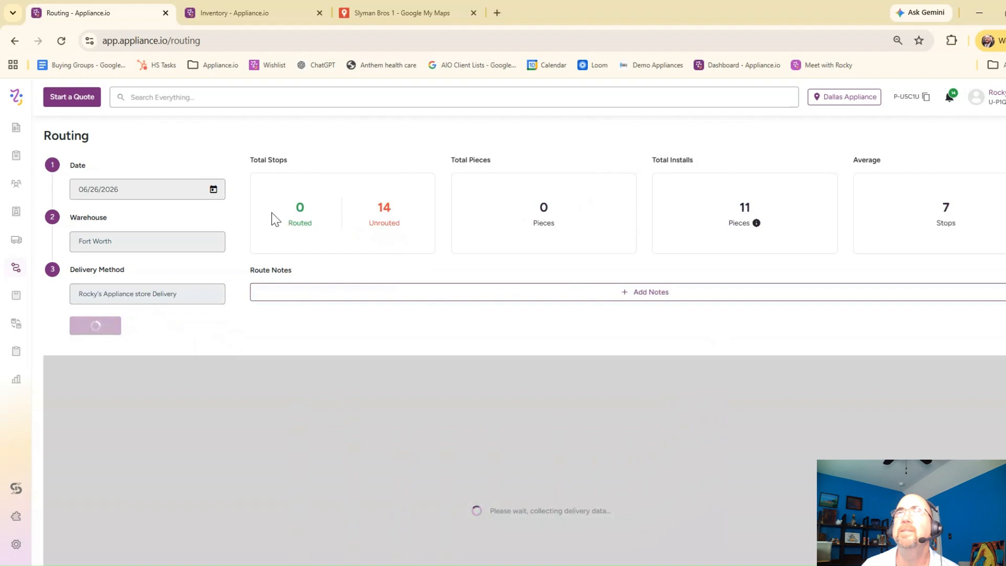
Step: Examine the route's stop, piece and install totals and the map of unrouted stops
scroll(408, 233, "down", 5)
scroll(461, 222, "up", 5)
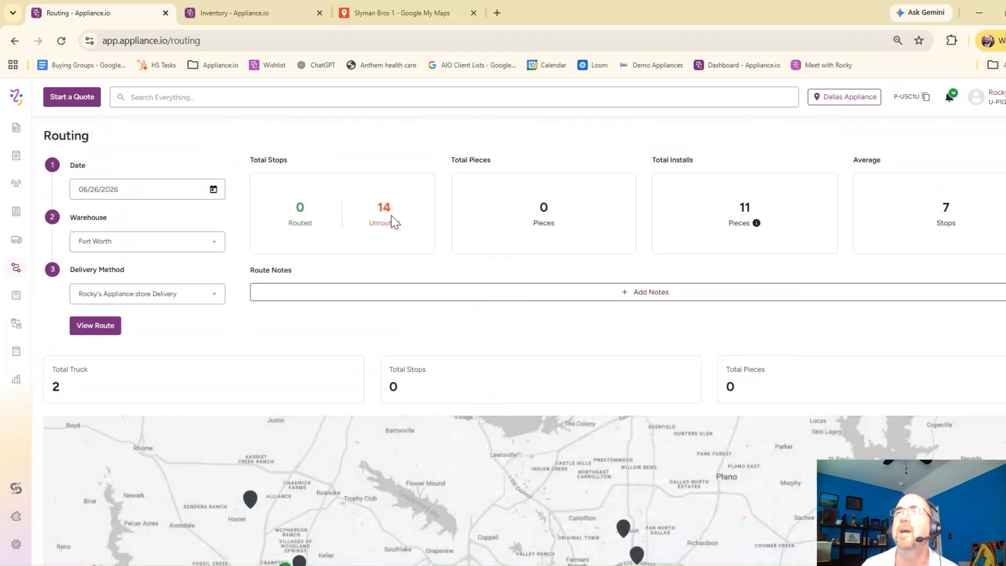
left_click_drag(294, 203, 313, 211)
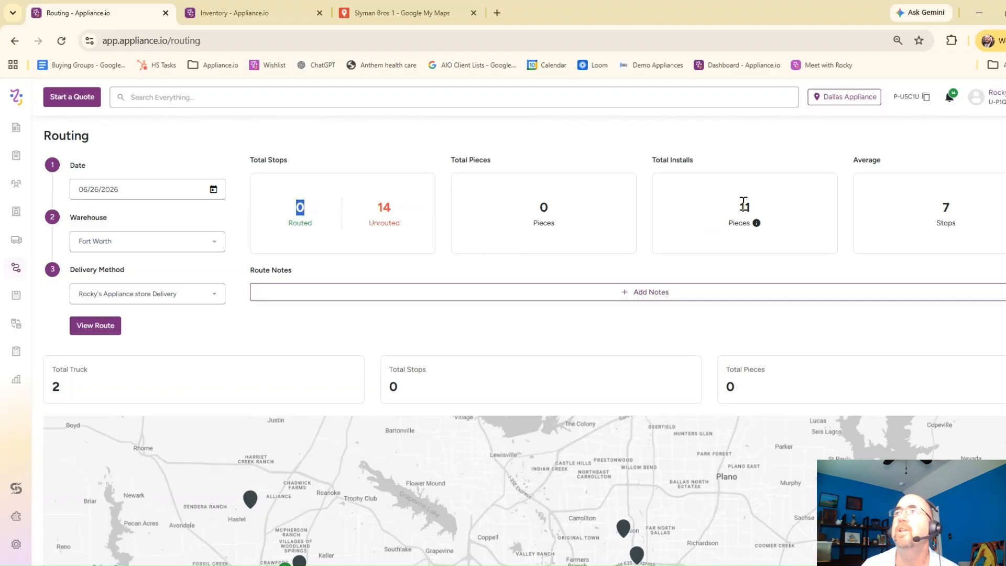
left_click_drag(743, 207, 753, 211)
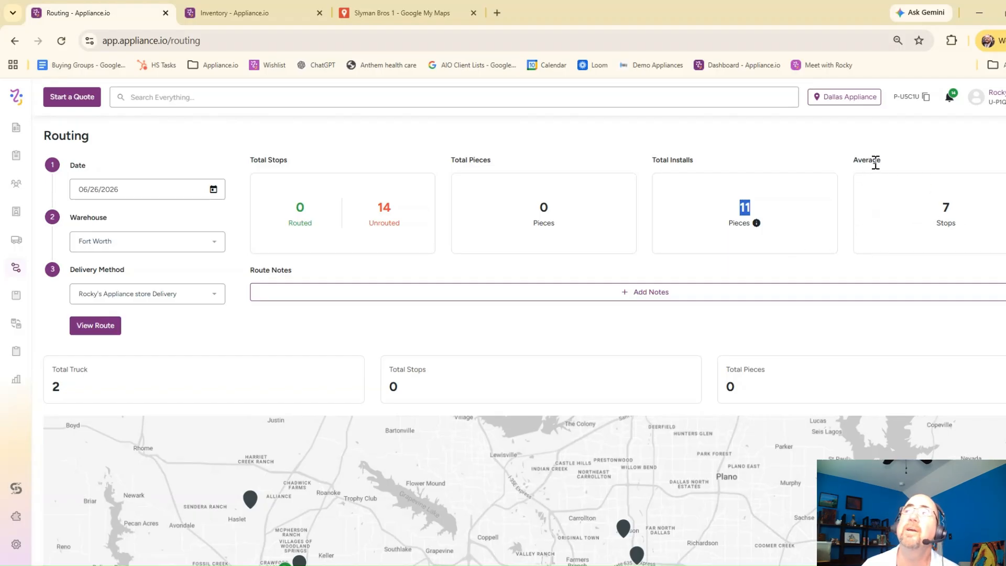
scroll(817, 226, "down", 4)
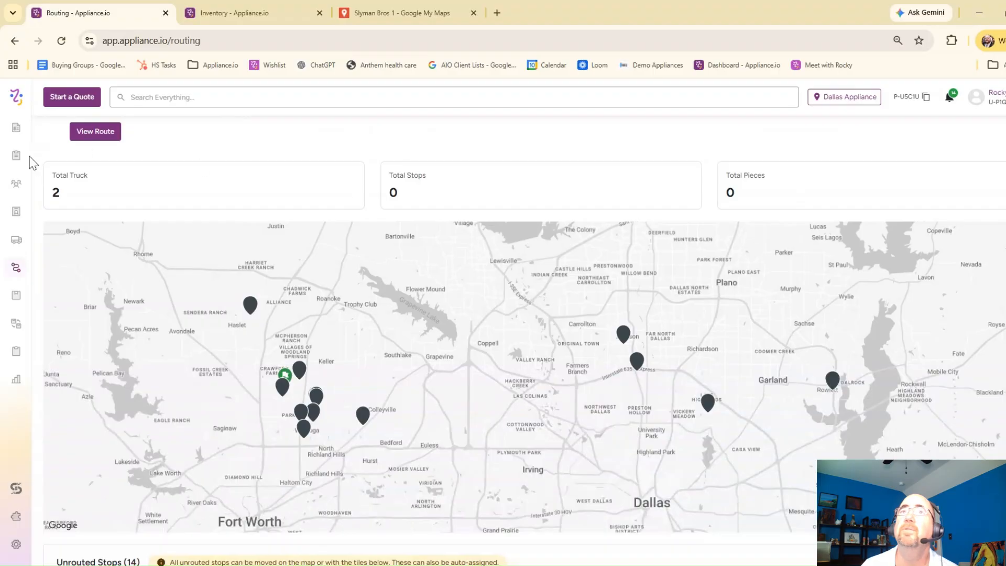
Step: Auto-assign all unrouted stops for the day to the available trucks and confirm the assignment
left_click_drag(55, 197, 67, 196)
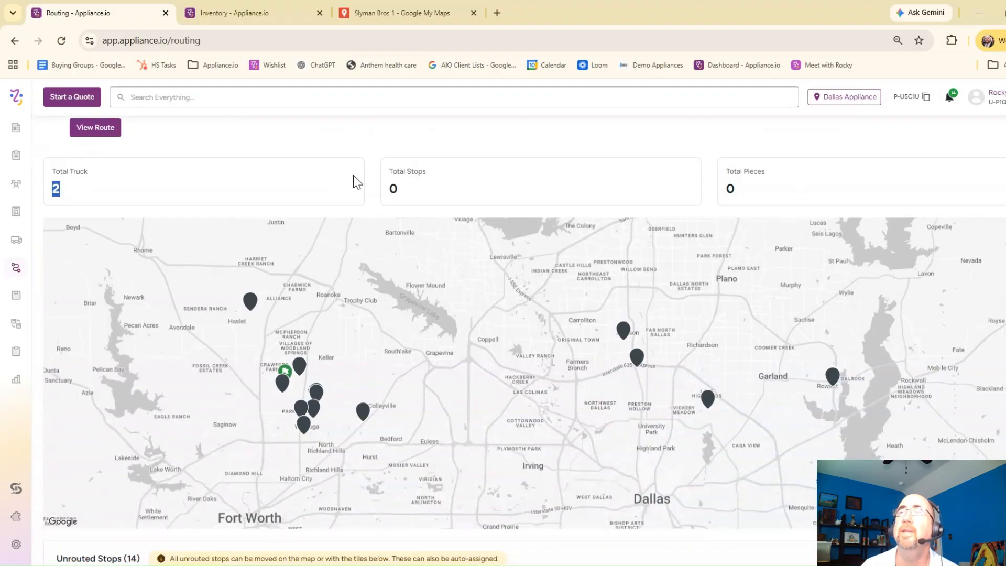
scroll(353, 175, "down", 1)
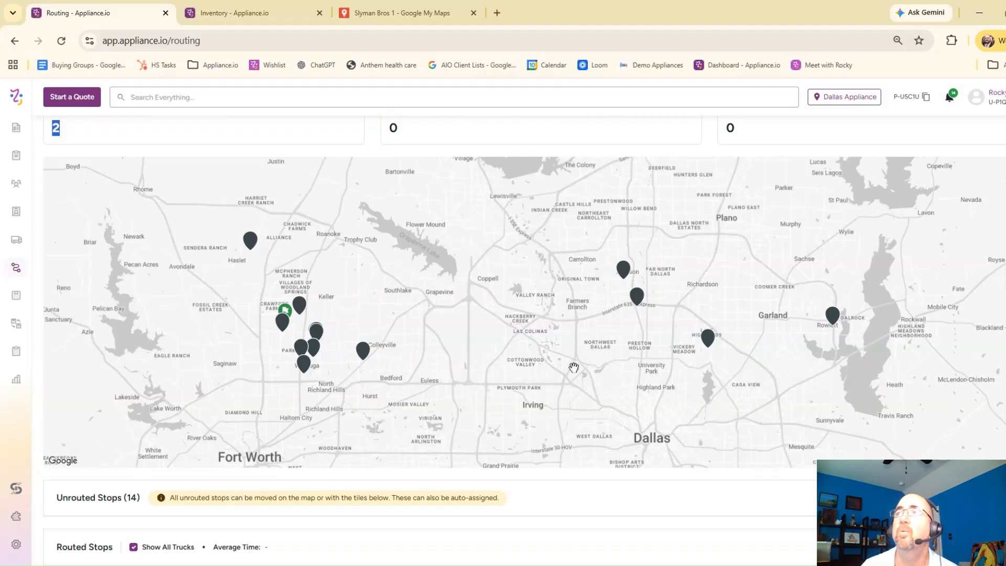
scroll(734, 404, "down", 4)
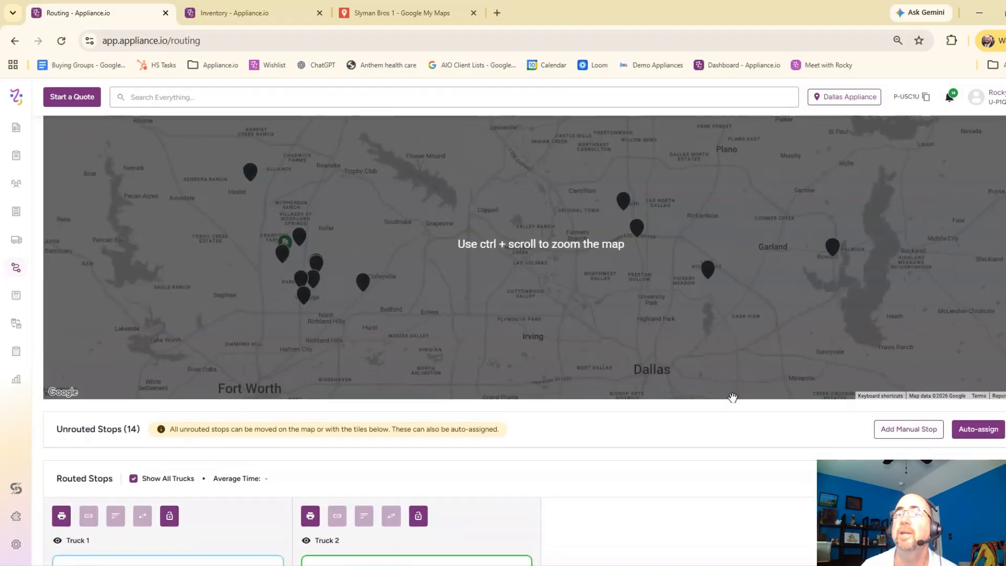
scroll(734, 403, "down", 2)
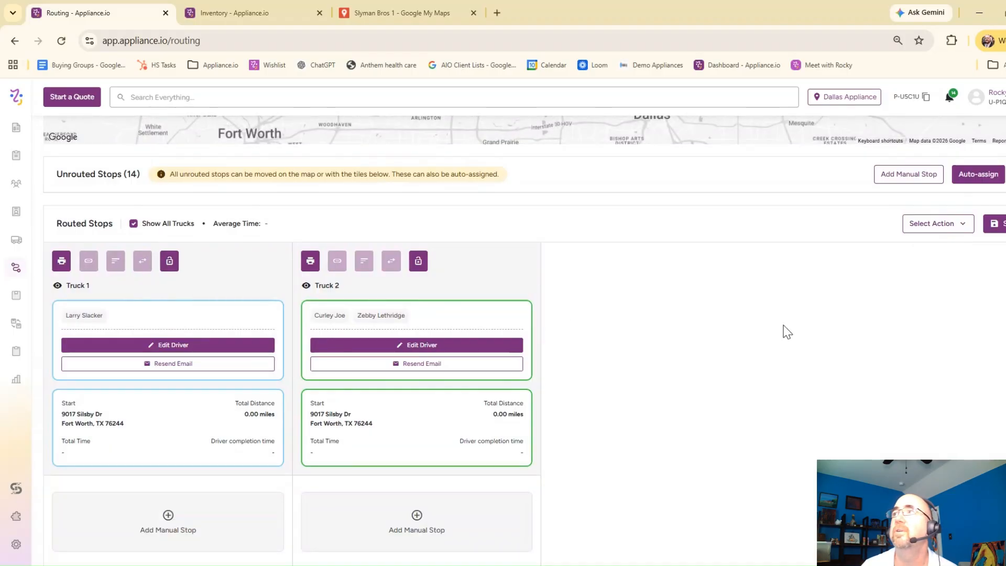
scroll(783, 330, "up", 6)
scroll(901, 384, "down", 3)
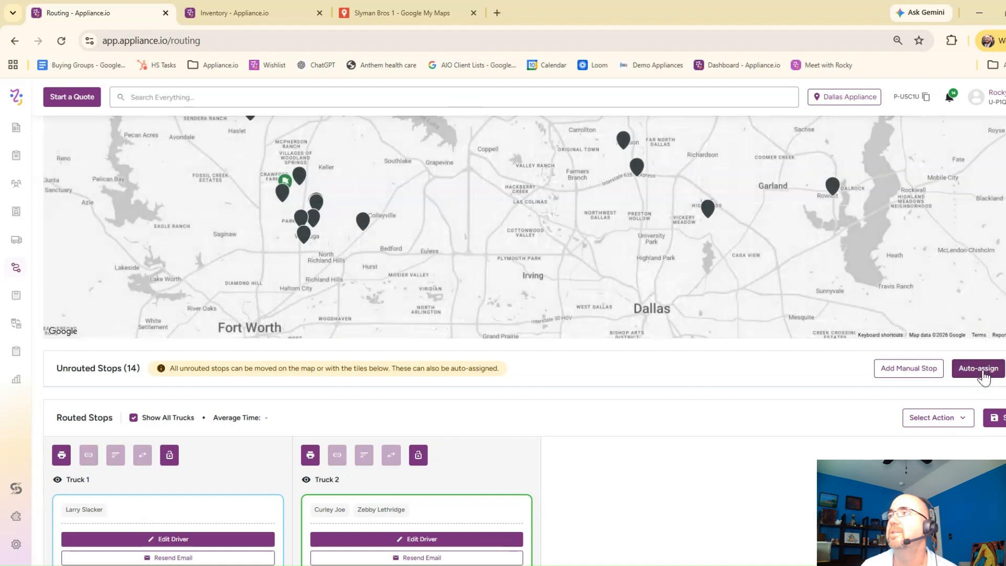
left_click(979, 369)
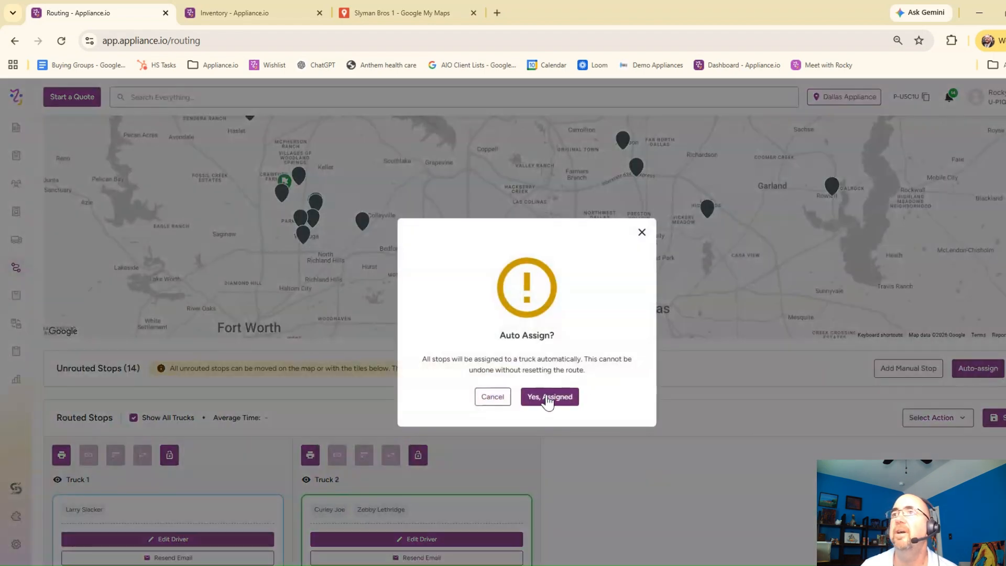
left_click(548, 398)
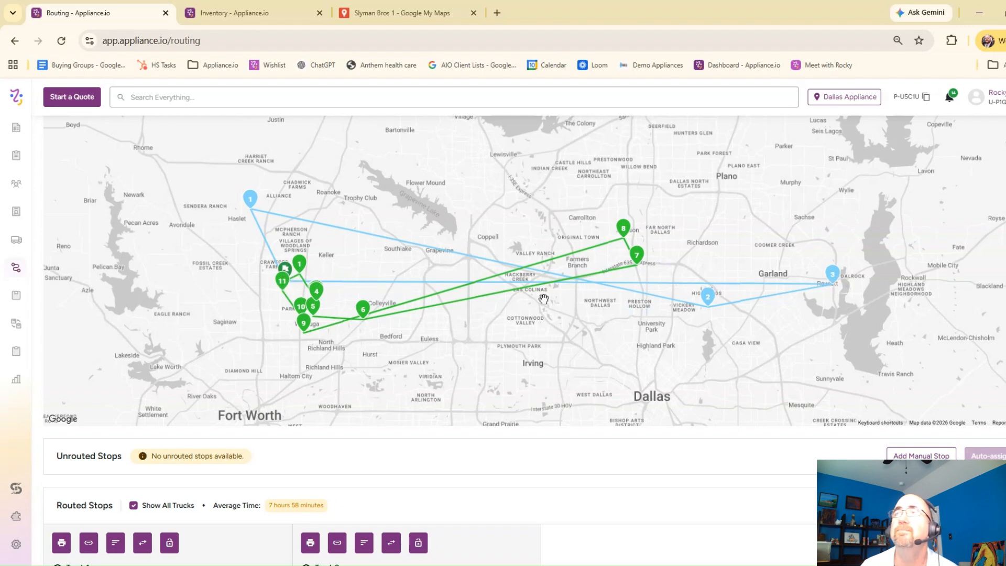
Step: Move Truck 1's second stop ahead of its first stop and save the delivery route
scroll(595, 314, "down", 7)
scroll(596, 315, "down", 3)
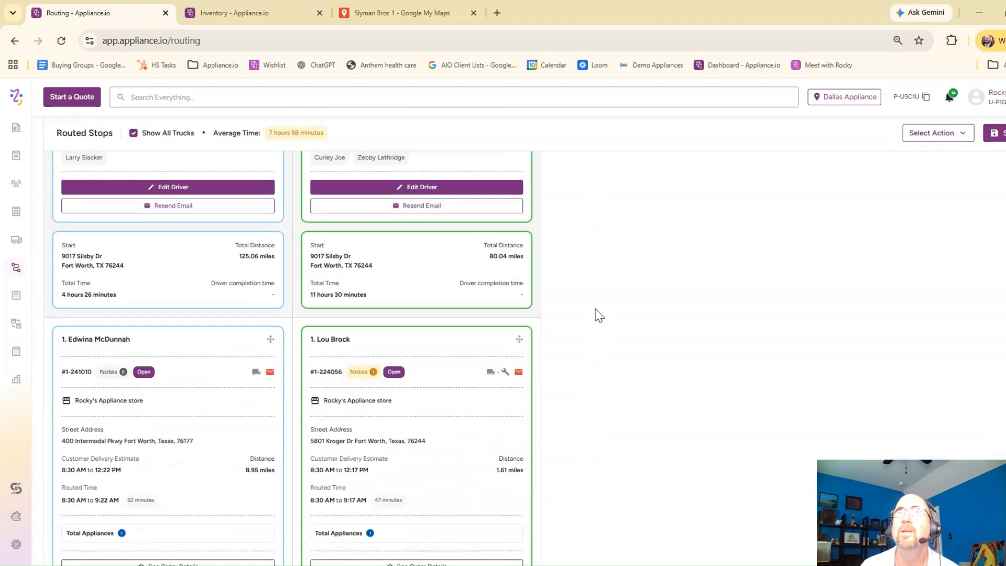
scroll(310, 358, "down", 3)
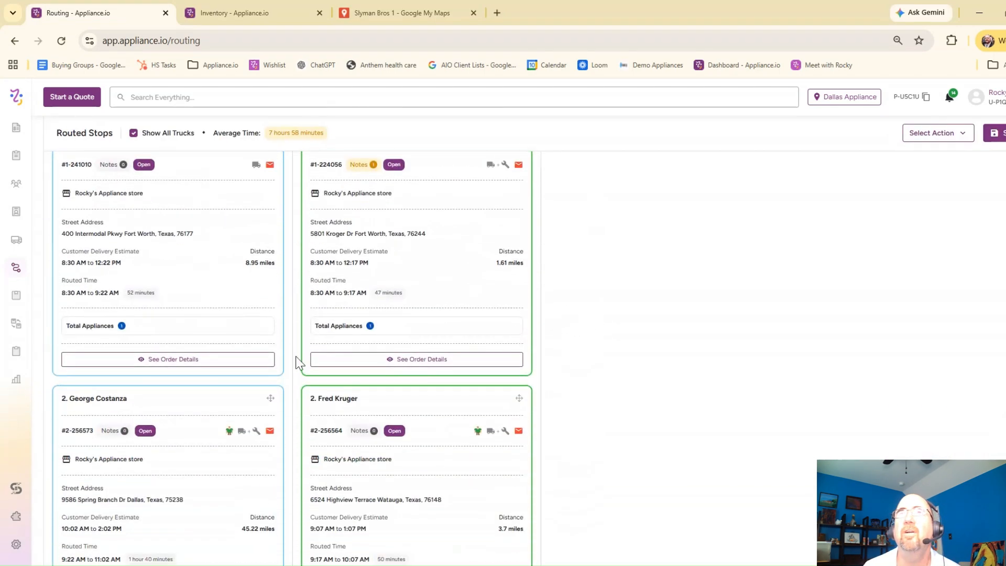
scroll(197, 426, "down", 2)
scroll(197, 400, "up", 3)
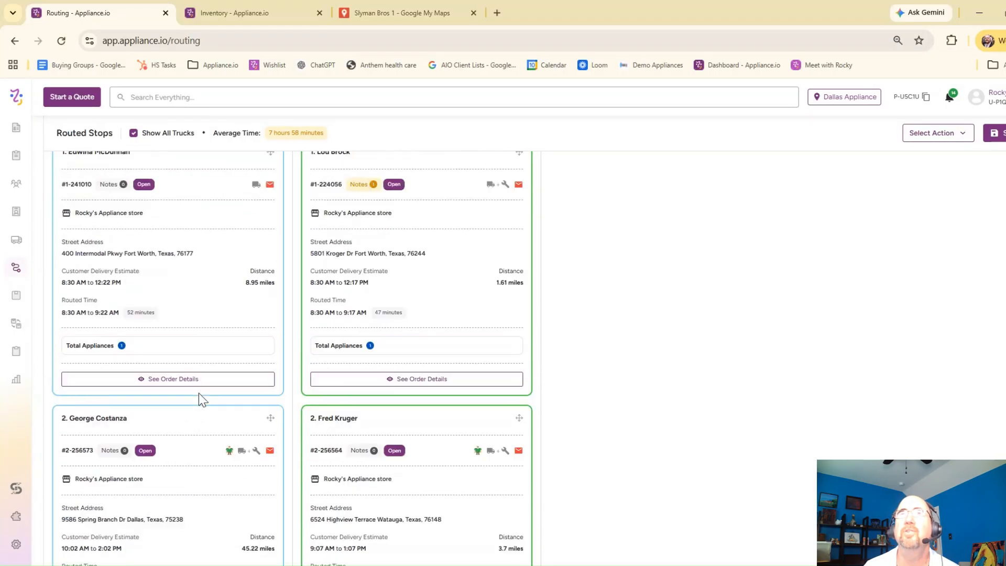
triple_click(152, 460)
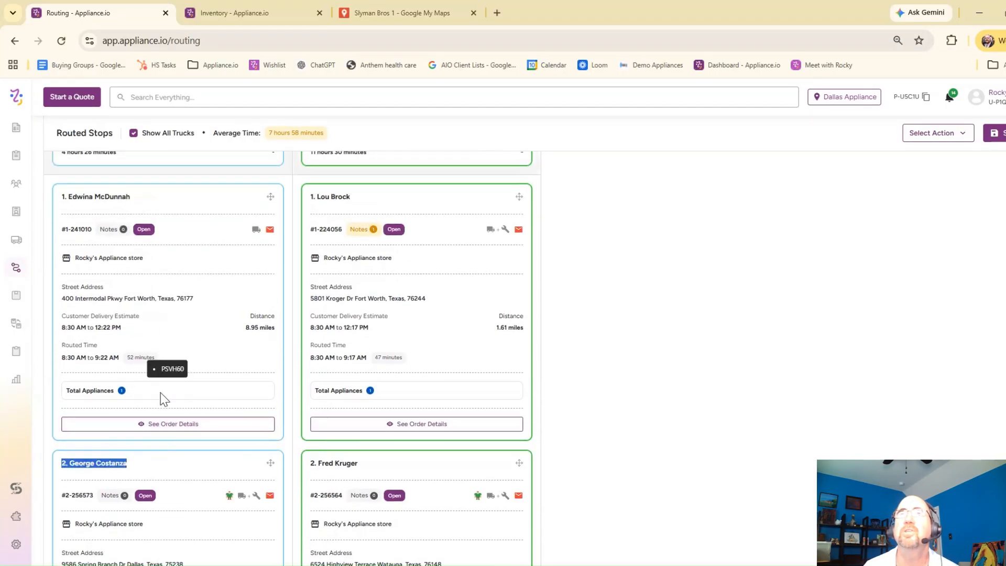
left_click_drag(270, 462, 270, 199)
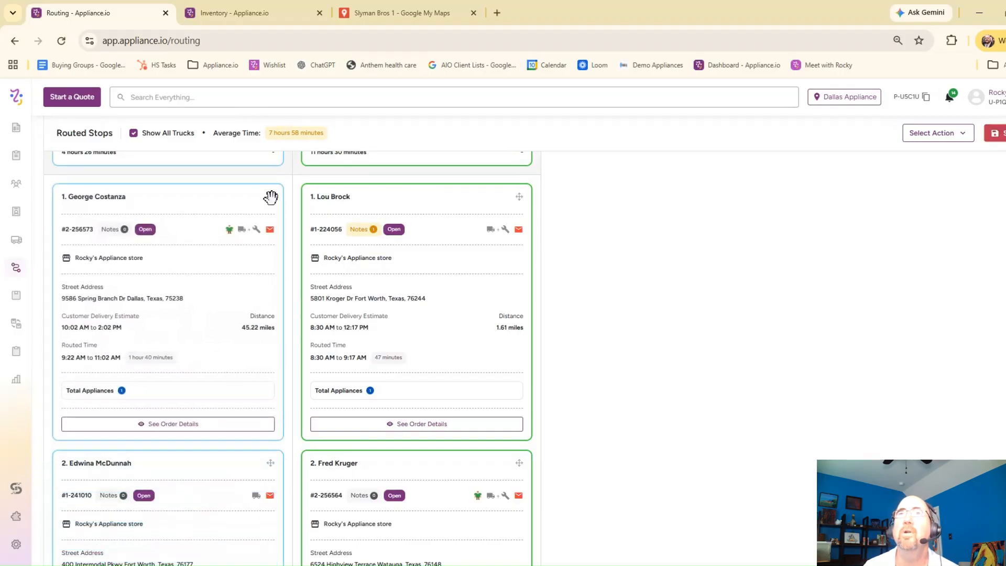
scroll(811, 317, "up", 2)
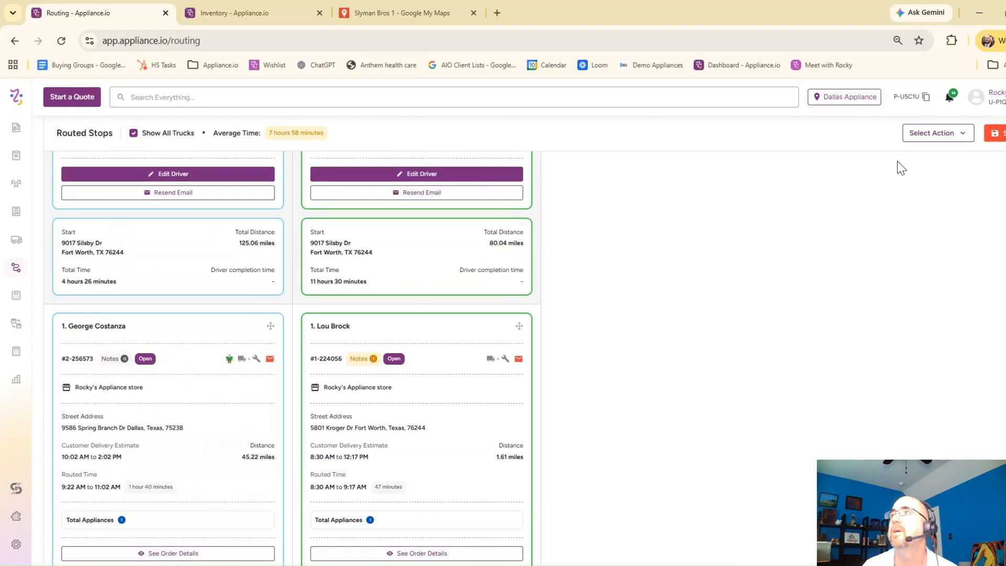
left_click(994, 133)
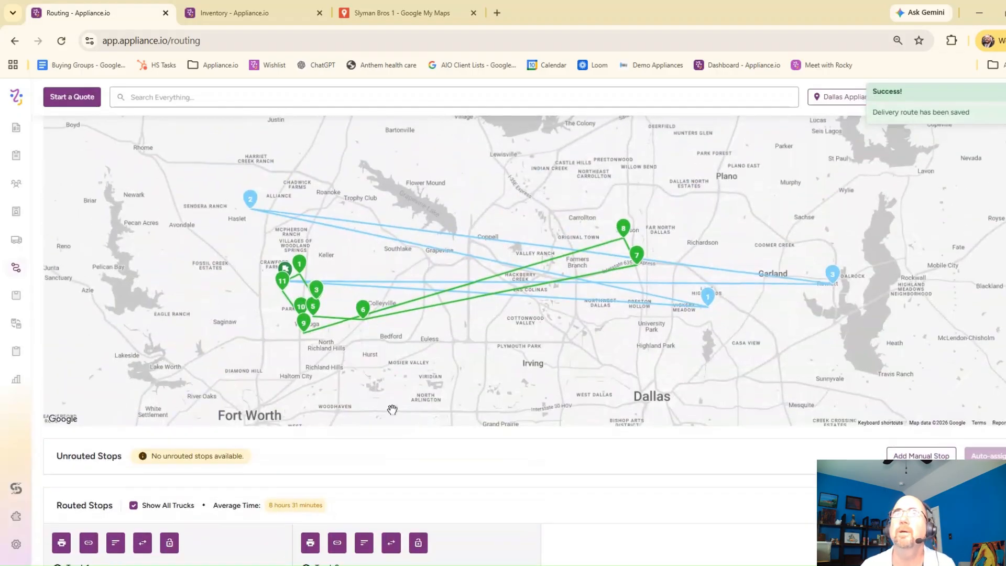
Step: Copy the driver link for Truck 1 and open it in a new browser tab
scroll(305, 422, "down", 1)
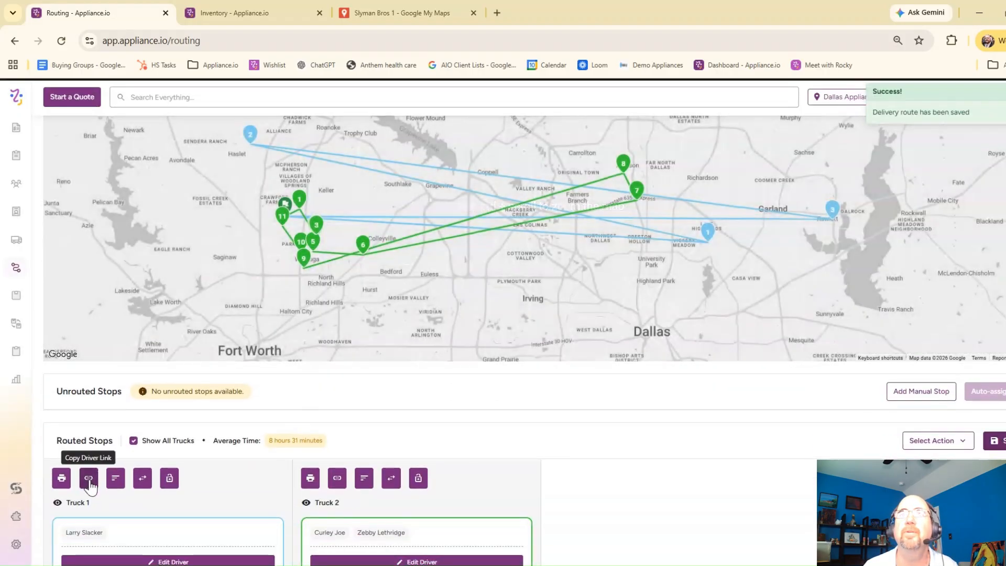
left_click(89, 482)
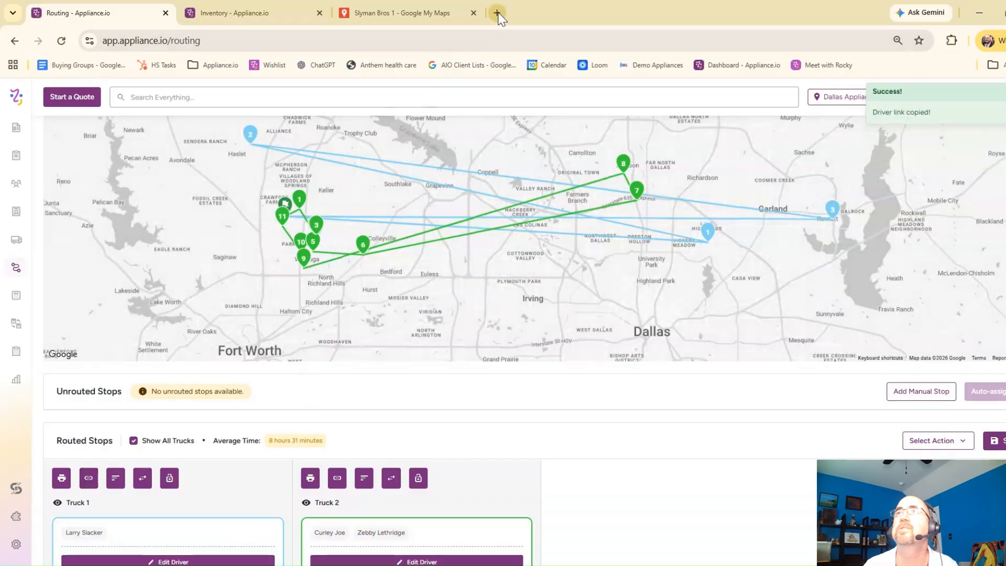
left_click(497, 13)
left_click(487, 40)
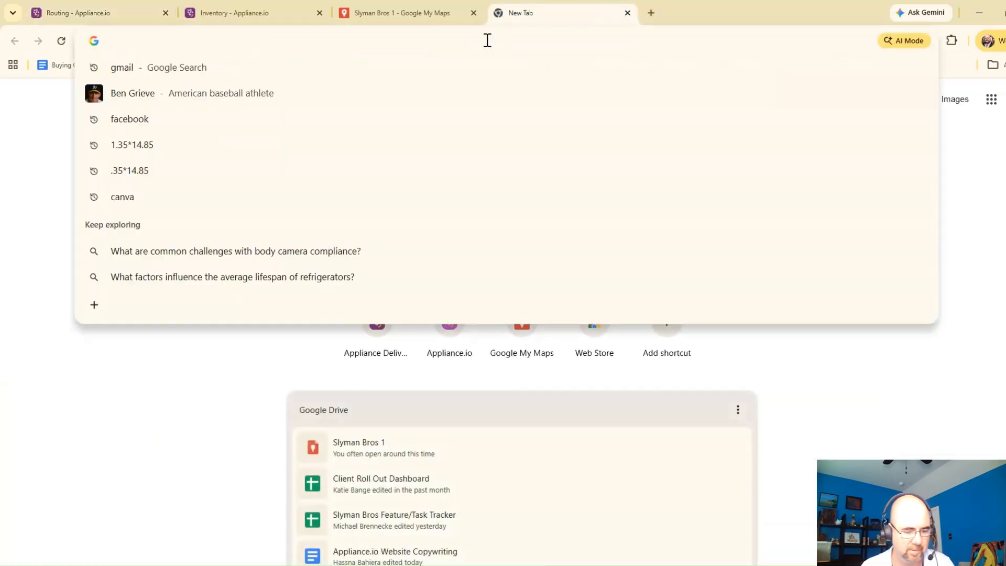
key("Return")
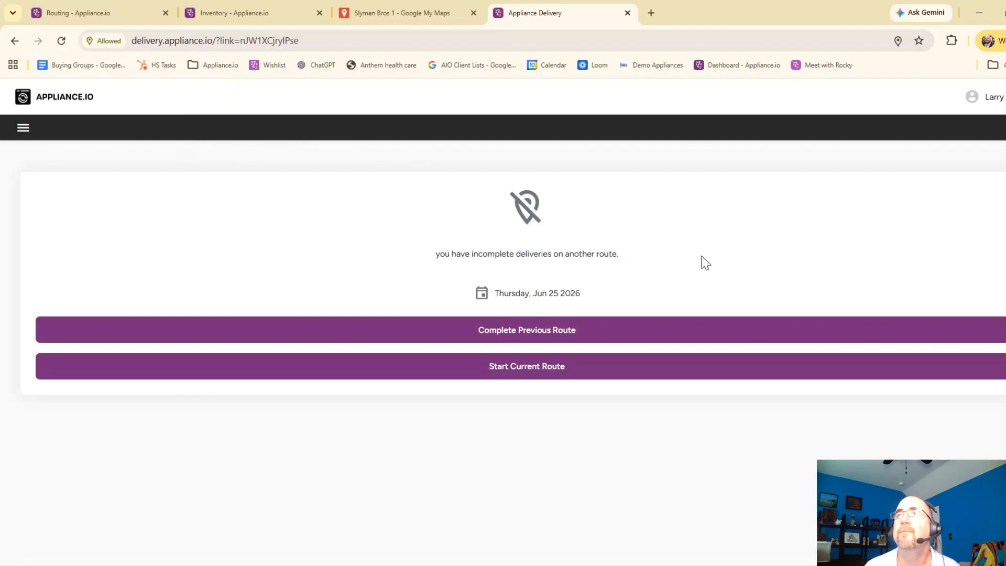
Step: Choose Truck 1's current route over the previous one and start it, confirming that all install parts are gathered
left_click(526, 374)
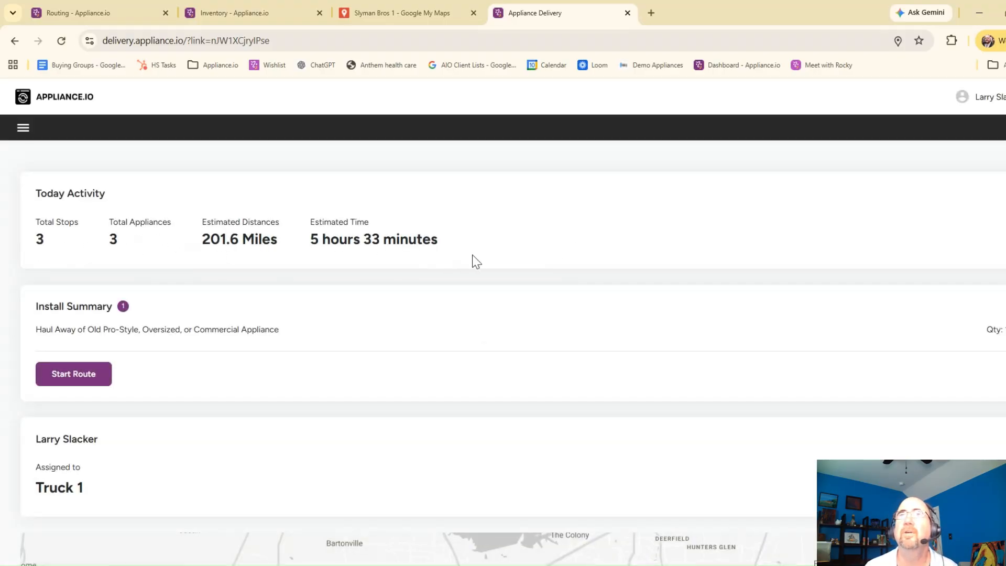
scroll(388, 255, "down", 1)
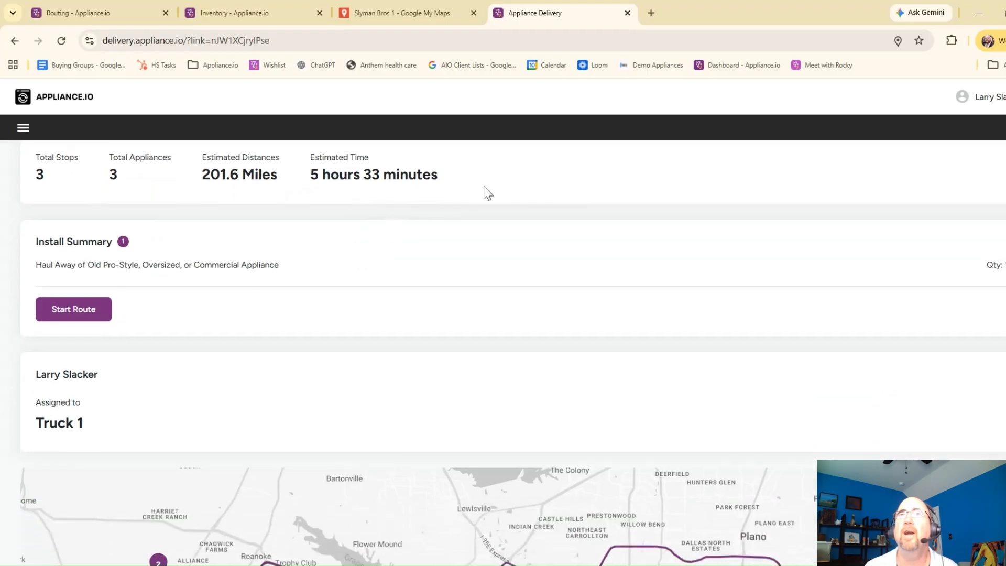
scroll(173, 310, "down", 1)
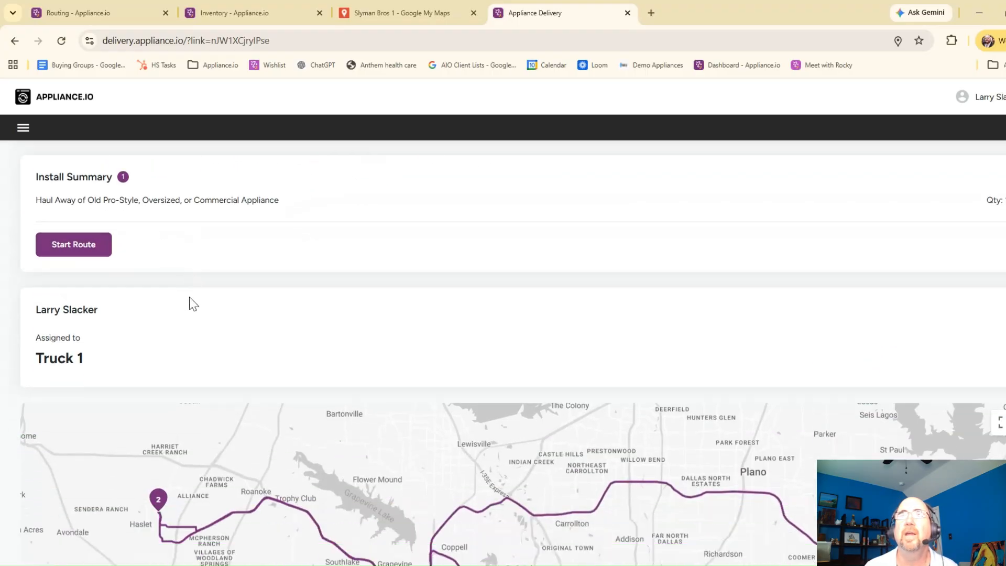
left_click(83, 246)
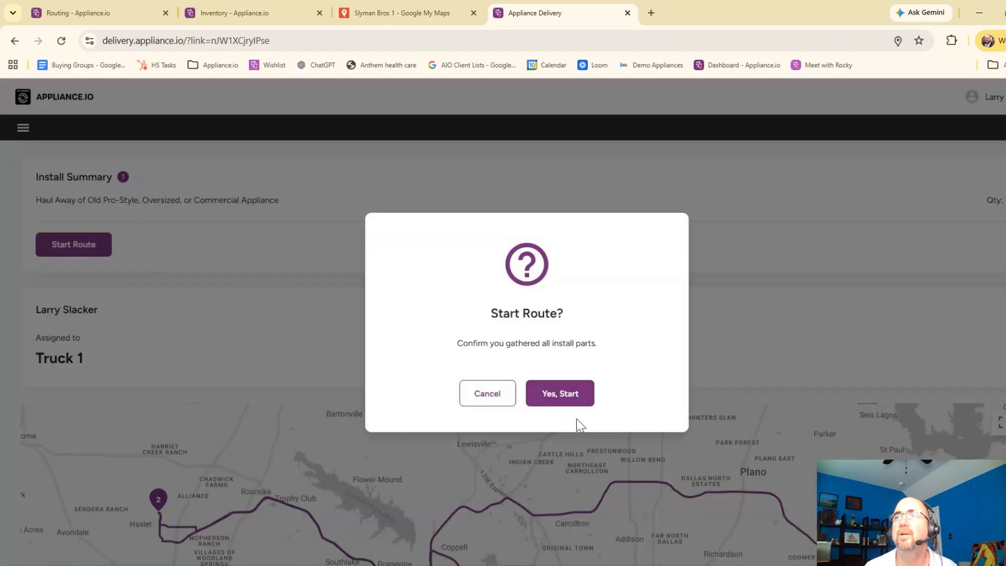
left_click(579, 398)
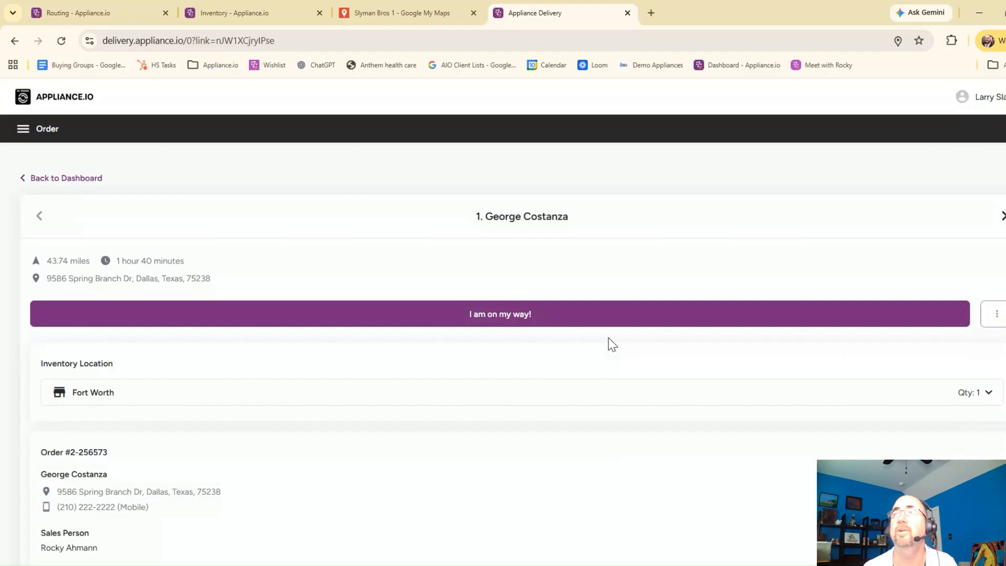
Step: Mark the driver as on the way to the first stop and start its delivery
left_click(495, 320)
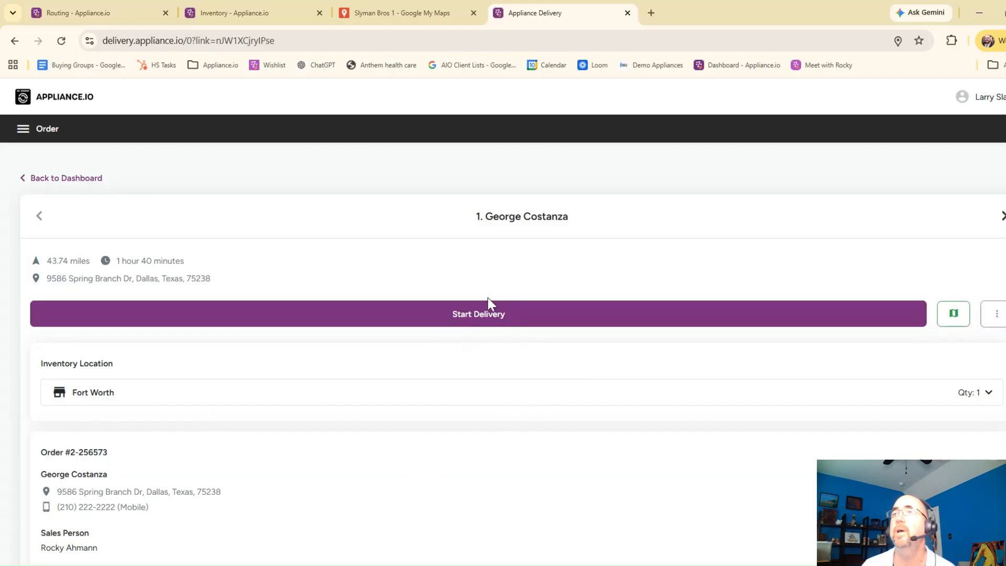
left_click(479, 318)
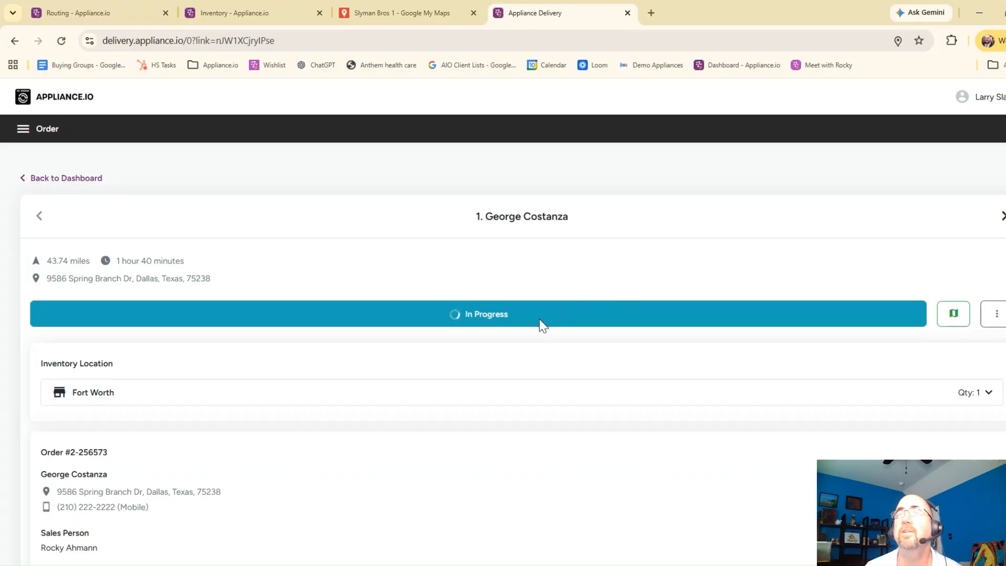
Step: Add serial number SDFSDF89FD79876 to the KSES330SPS range and upload one pre-installation photo
scroll(539, 319, "down", 8)
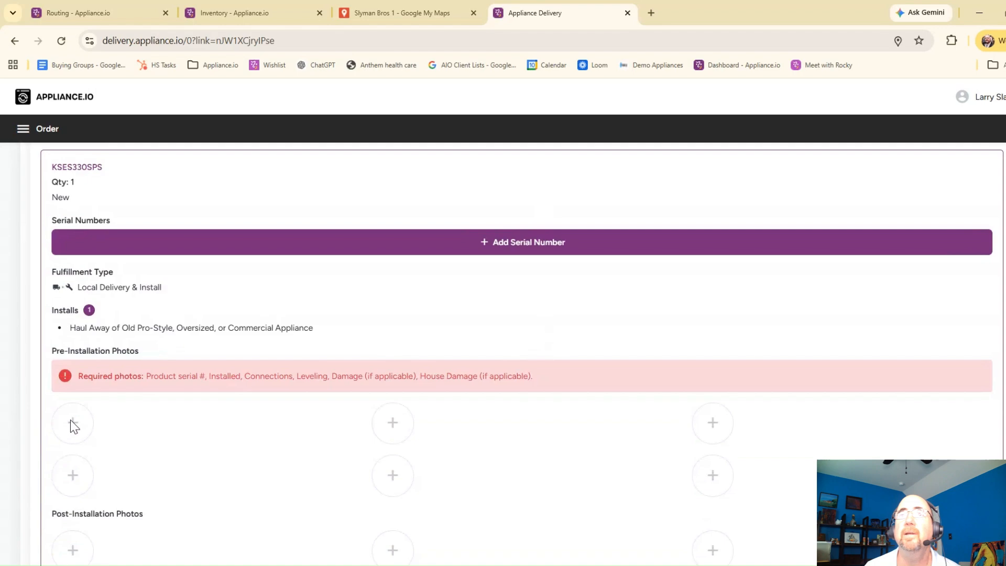
left_click(496, 243)
left_click(400, 239)
type("SDFSDF89FD79876")
left_click(401, 255)
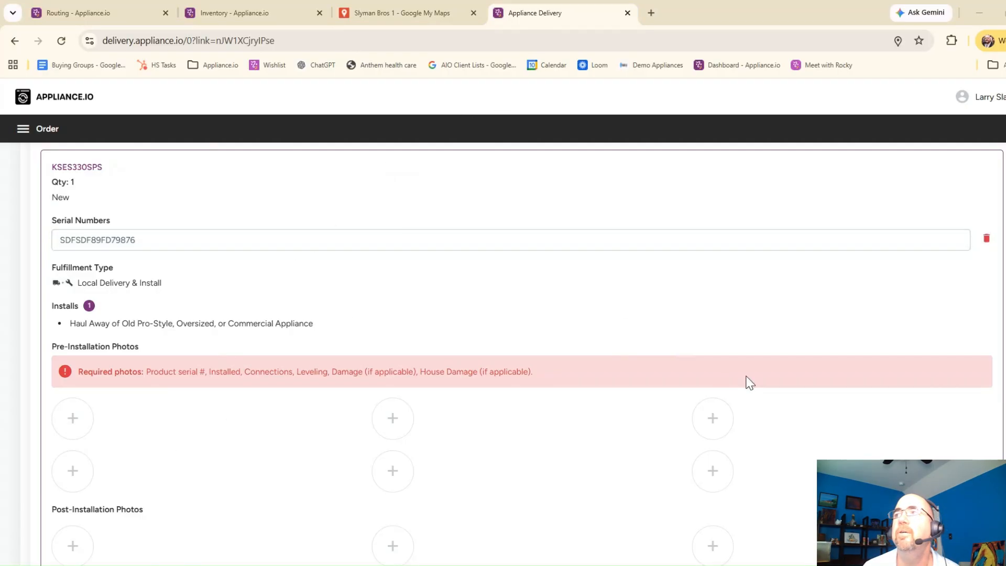
left_click(867, 415)
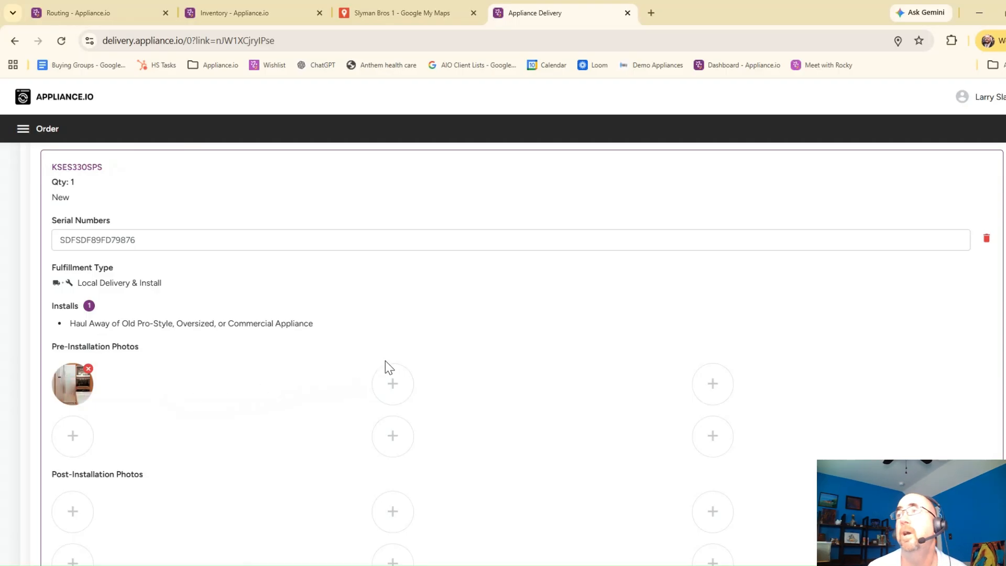
Step: Draw a signature in the stop's delivery confirmation and confirm it
scroll(595, 384, "down", 4)
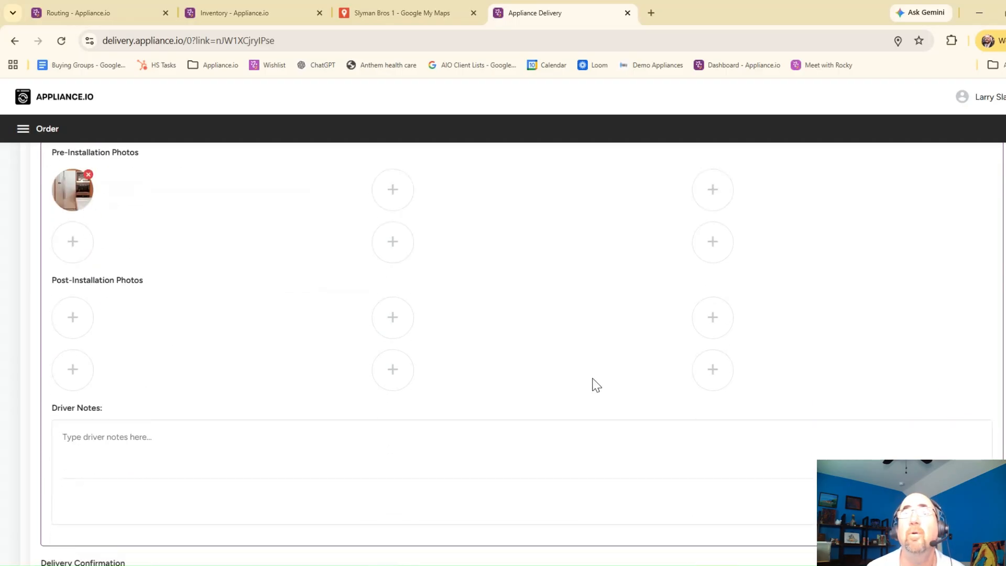
scroll(595, 384, "down", 4)
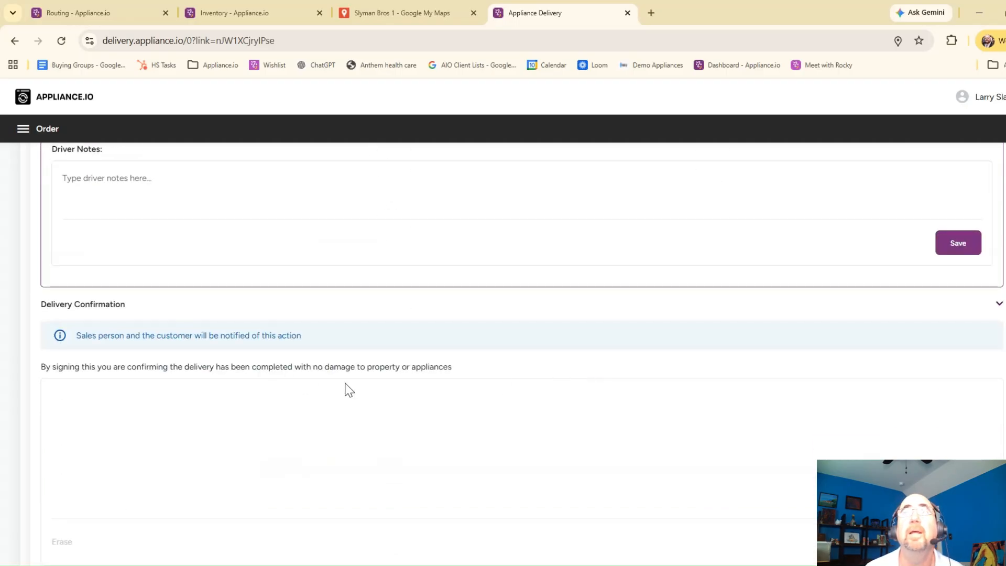
scroll(379, 390, "up", 2)
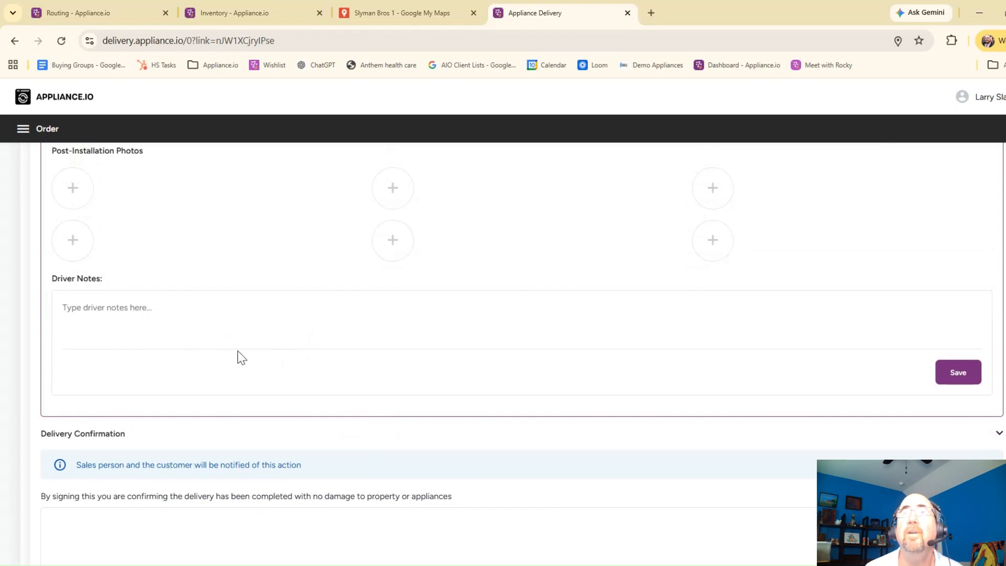
scroll(238, 353, "up", 1)
scroll(239, 353, "down", 3)
scroll(272, 419, "down", 3)
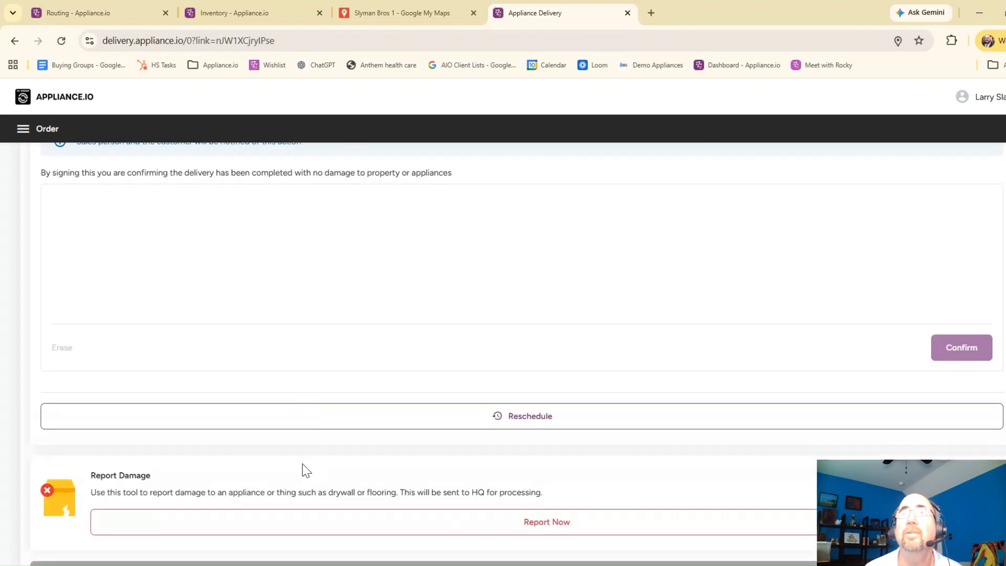
scroll(435, 330, "up", 1)
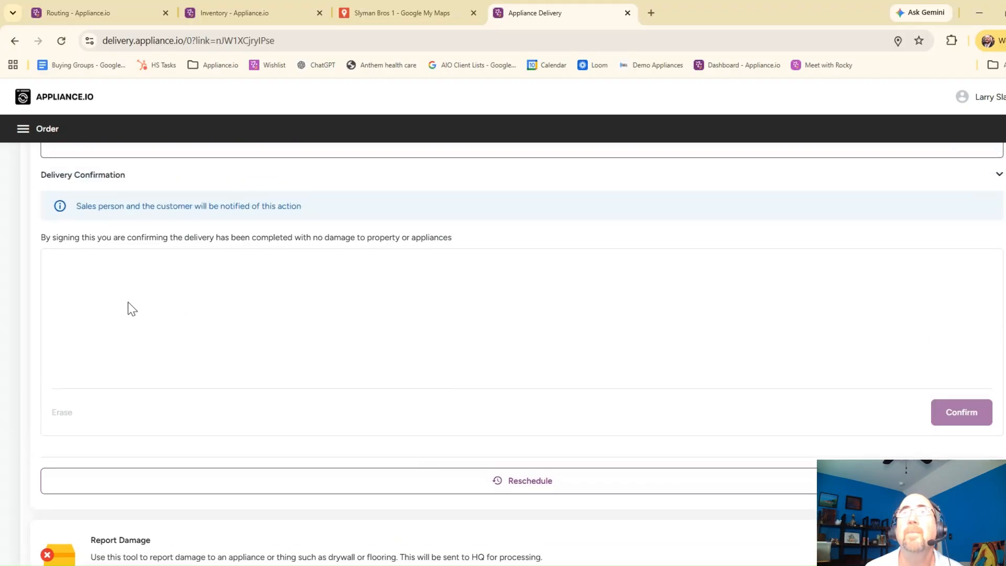
mouse_move(162, 344)
left_mouse_down()
mouse_move(239, 272)
mouse_move(227, 340)
mouse_move(288, 331)
mouse_move(442, 348)
mouse_move(680, 311)
left_mouse_up()
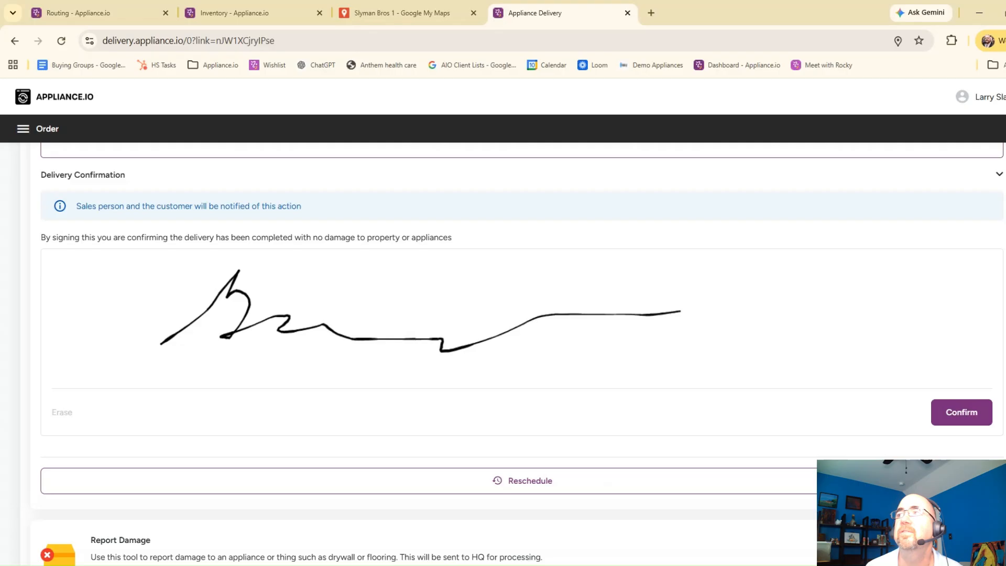
left_click(942, 416)
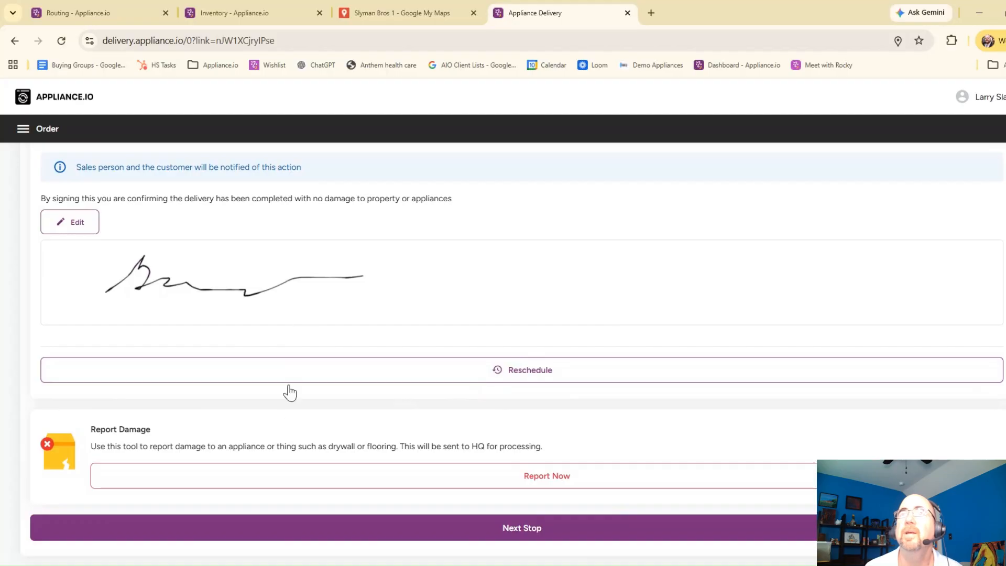
Step: Switch from the driver's delivery page back to the store site and review the dashboard's delivery routing and delivery schedule
left_click(554, 487)
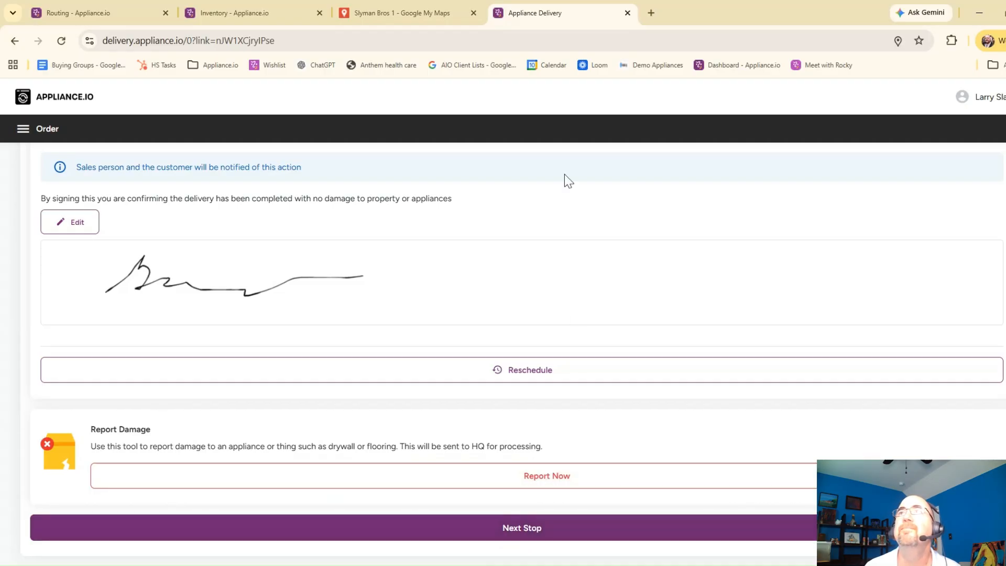
left_click(123, 13)
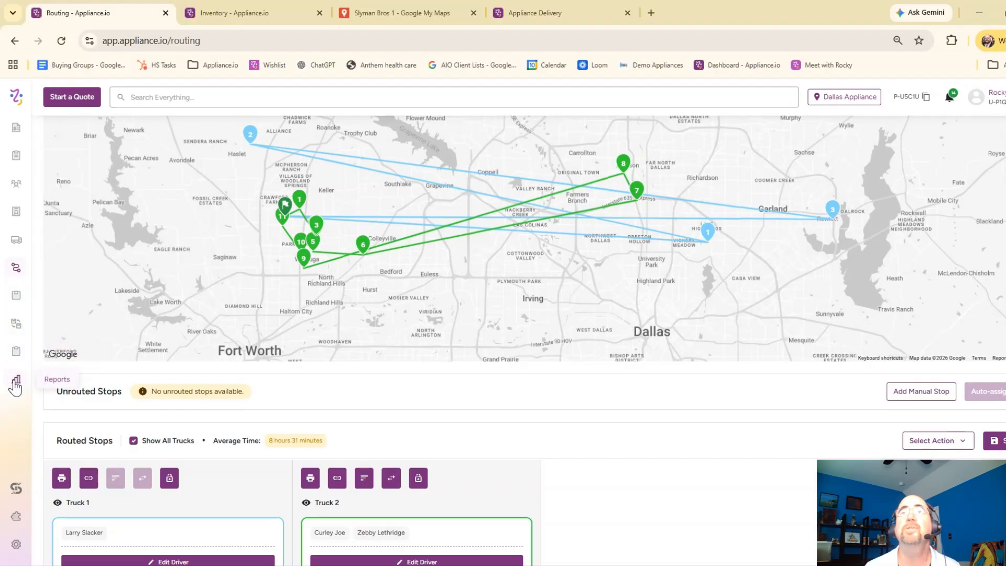
left_click(16, 96)
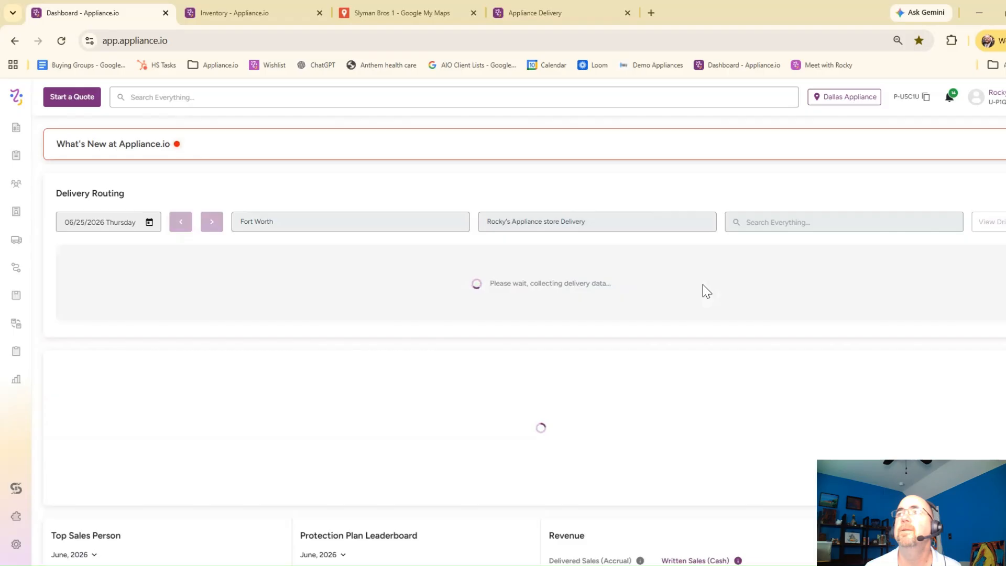
scroll(707, 291, "down", 4)
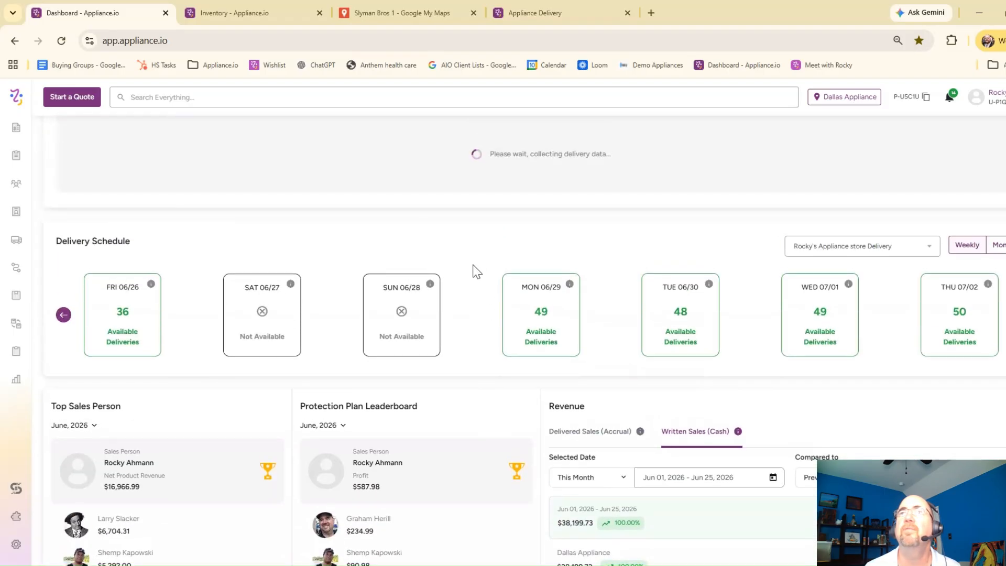
scroll(357, 173, "up", 3)
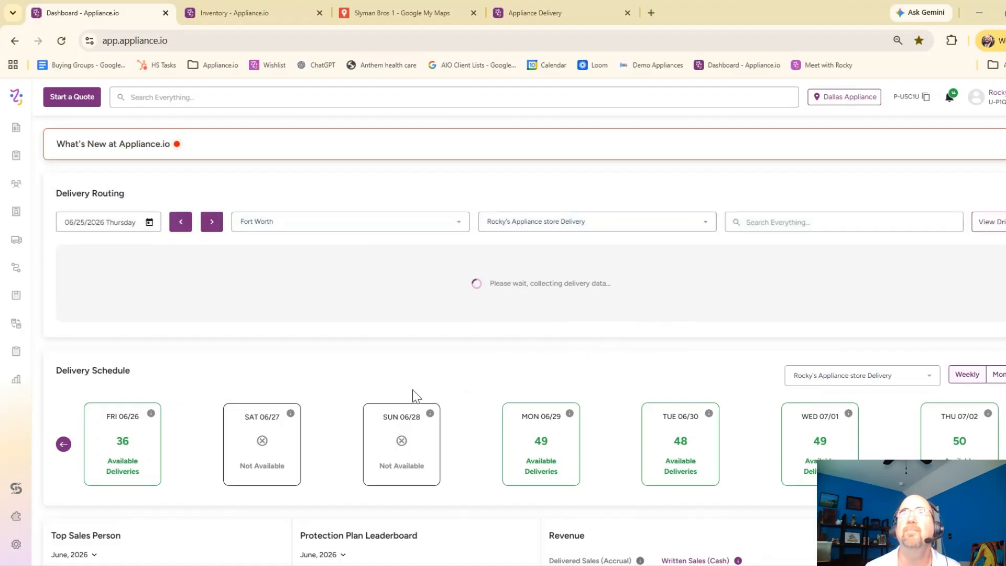
scroll(409, 249, "down", 4)
scroll(476, 232, "down", 2)
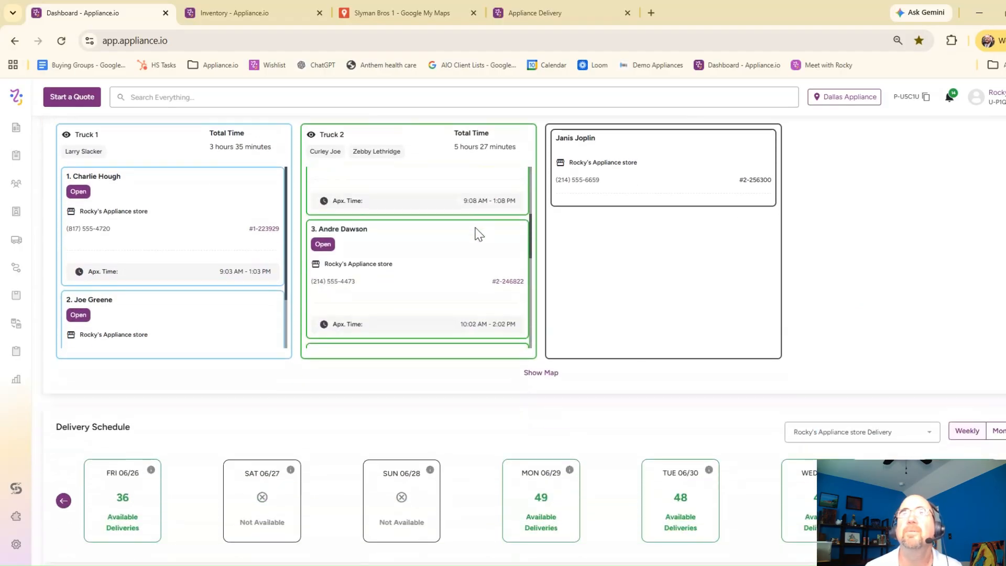
scroll(397, 404, "down", 4)
scroll(418, 313, "down", 2)
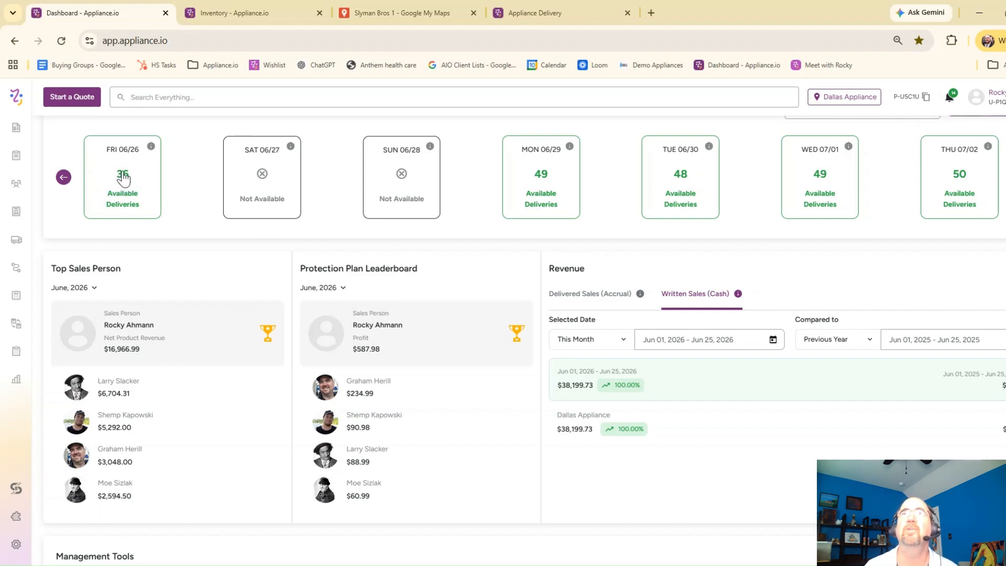
Step: Reveal the Total Revenue and Total Profit amounts under My Commission on the dashboard, hiding each one again
scroll(186, 207, "down", 2)
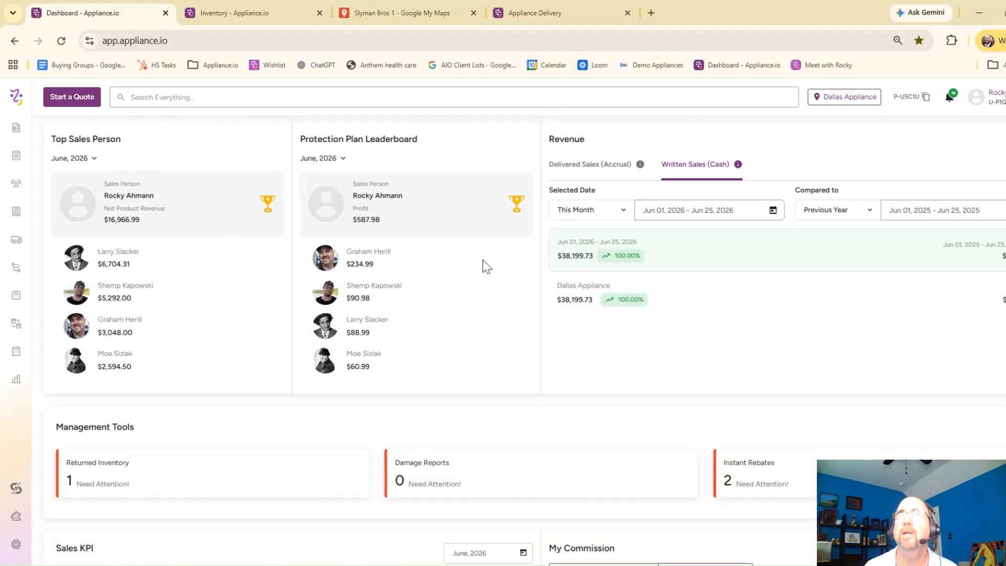
scroll(479, 264, "down", 3)
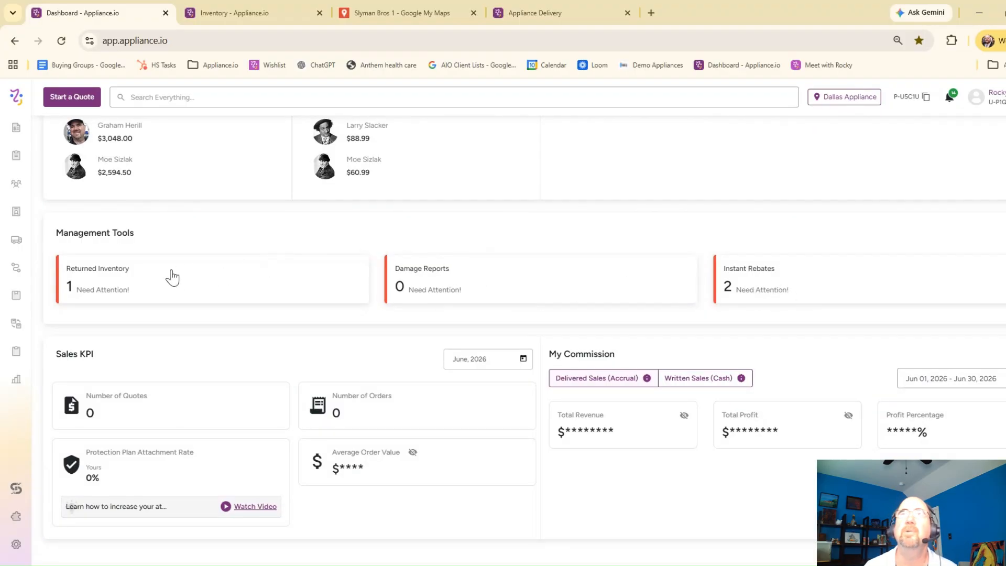
scroll(435, 296, "down", 1)
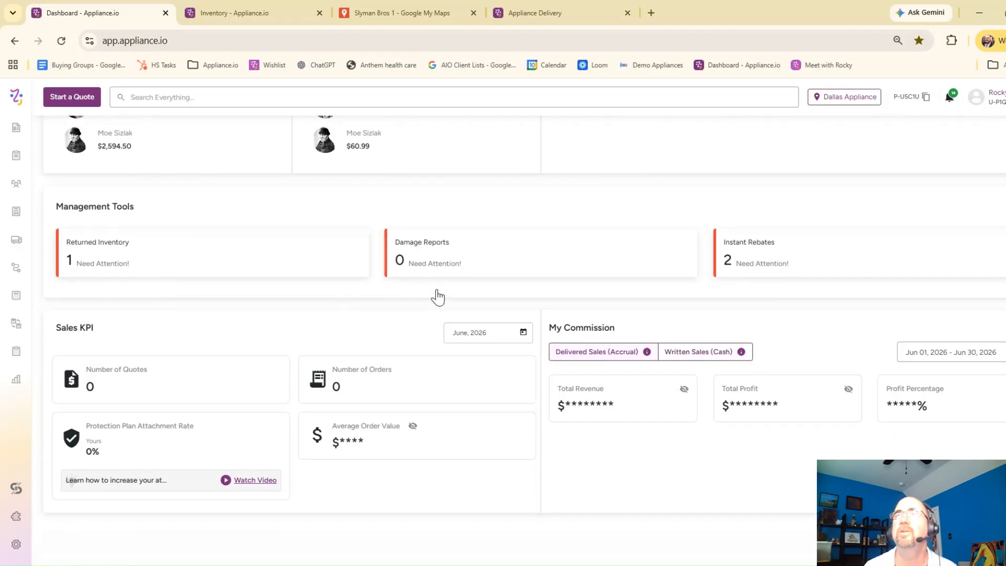
left_click(684, 390)
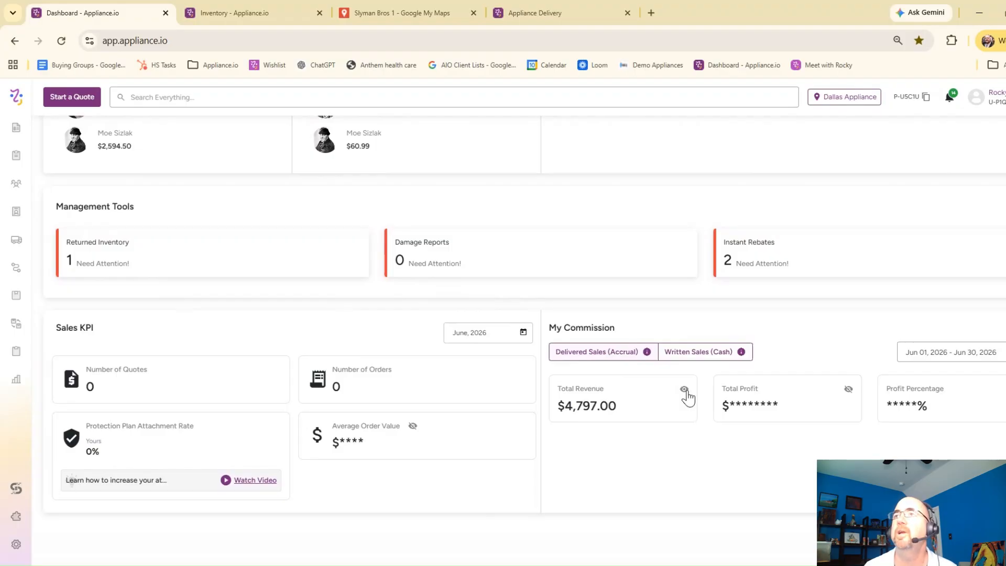
left_click(684, 390)
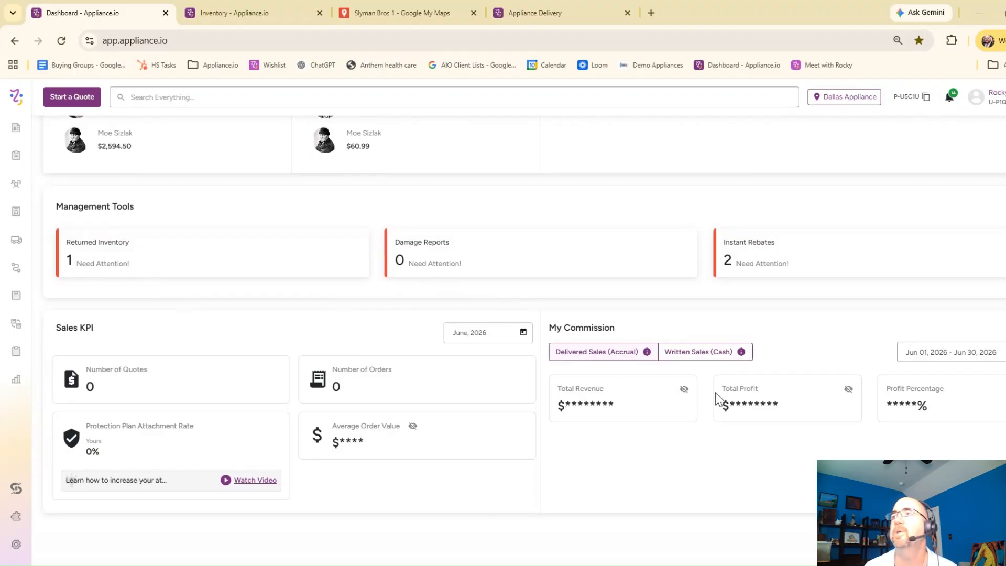
left_click(848, 390)
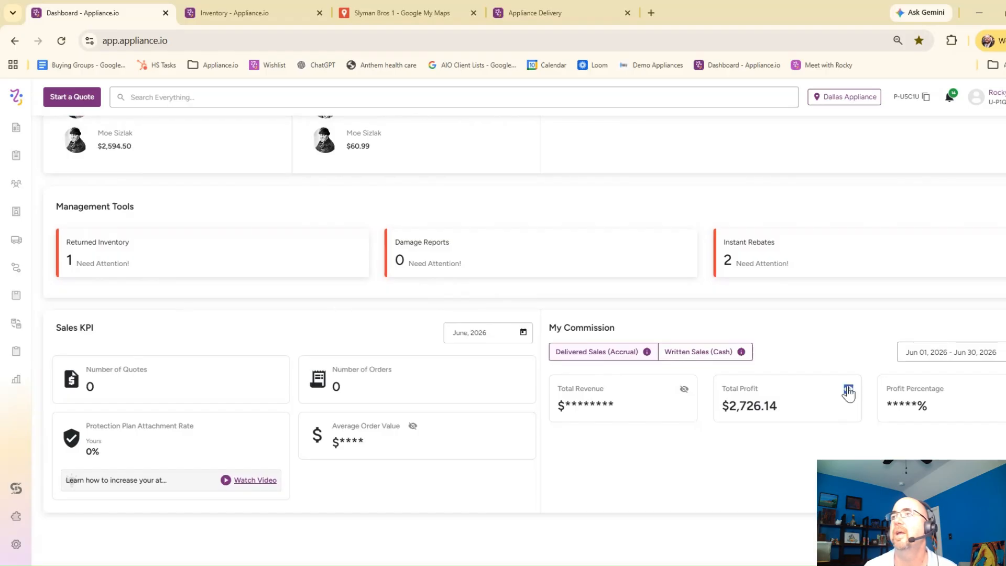
left_click(847, 391)
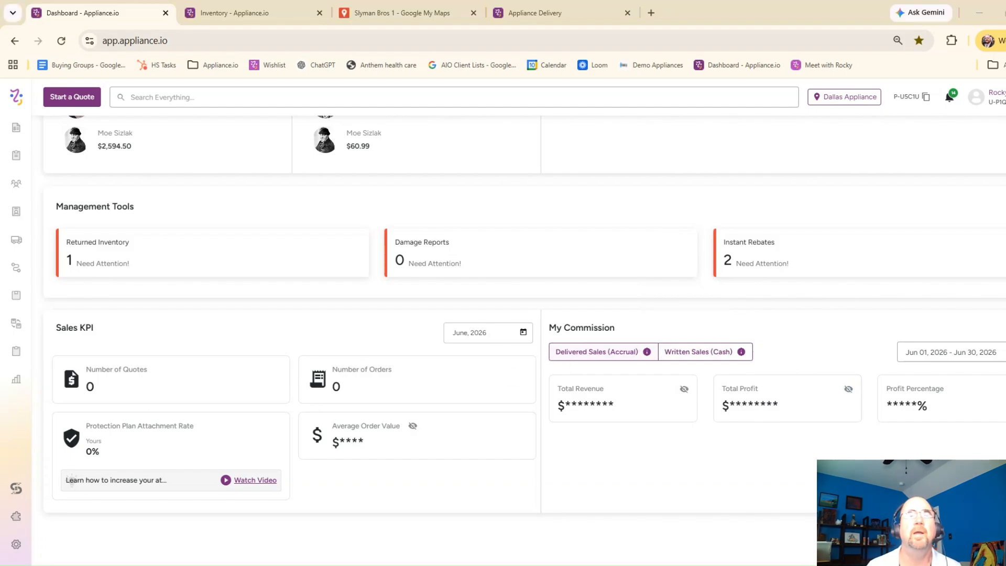
Step: Open the settings overview and look through its basic, advanced and website settings
left_click(17, 544)
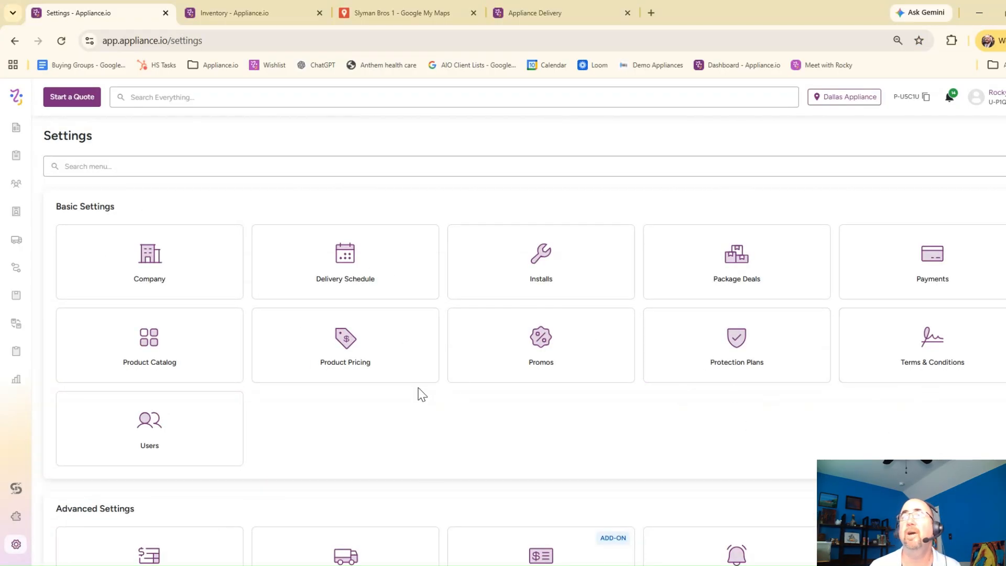
scroll(469, 390, "down", 4)
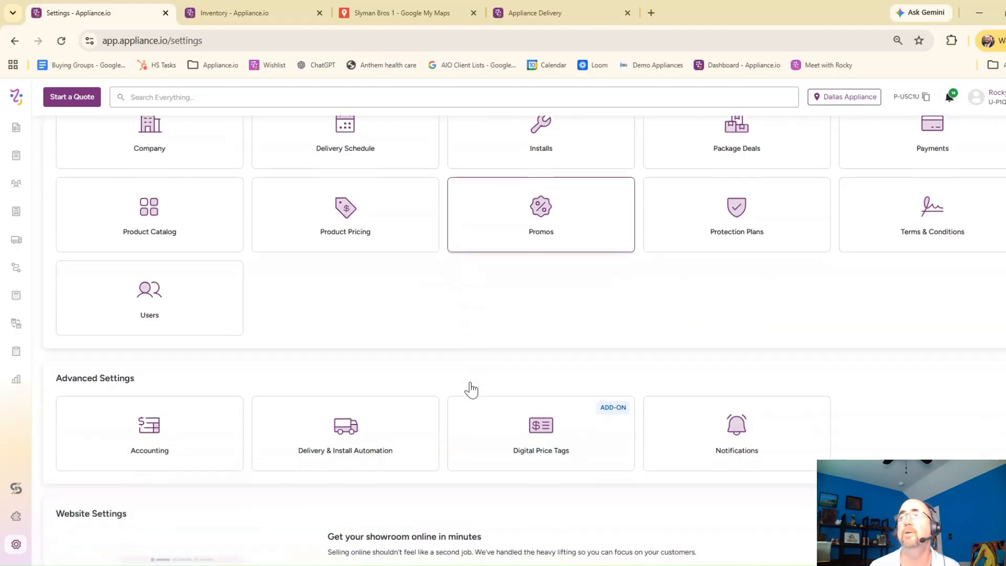
scroll(478, 388, "down", 3)
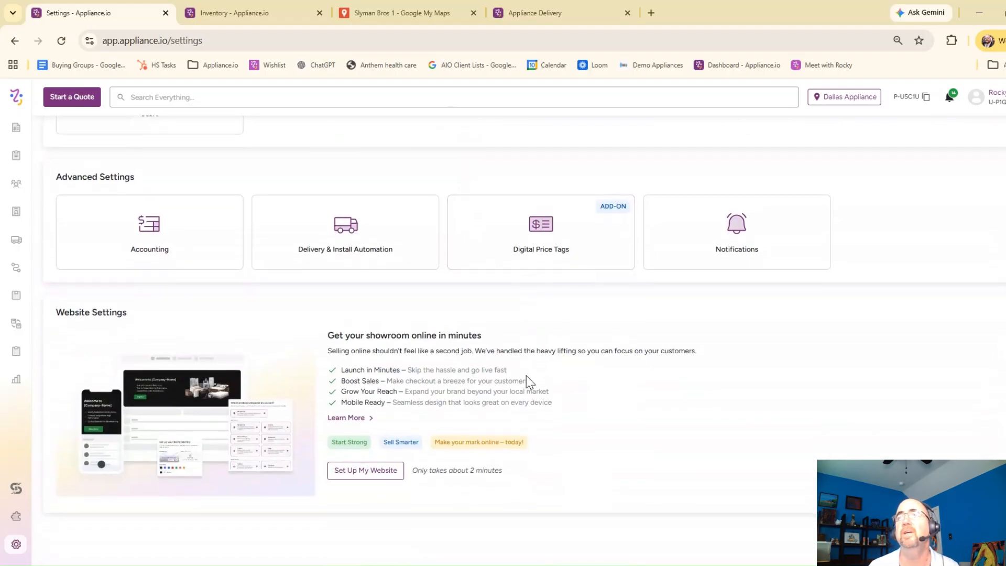
scroll(535, 388, "up", 7)
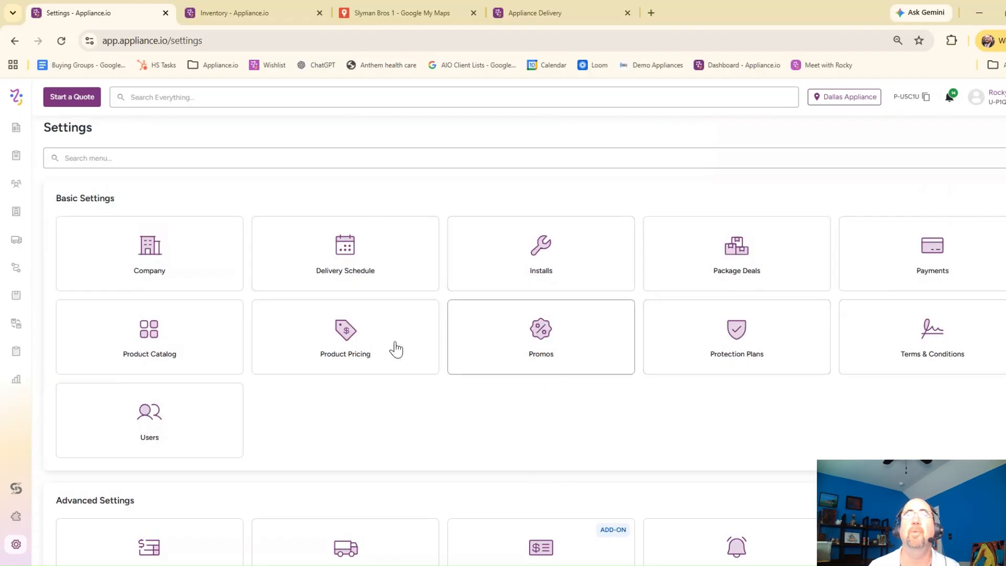
Step: Open the reports overview and look through the available reports, management tools and accounting reports
left_click(16, 382)
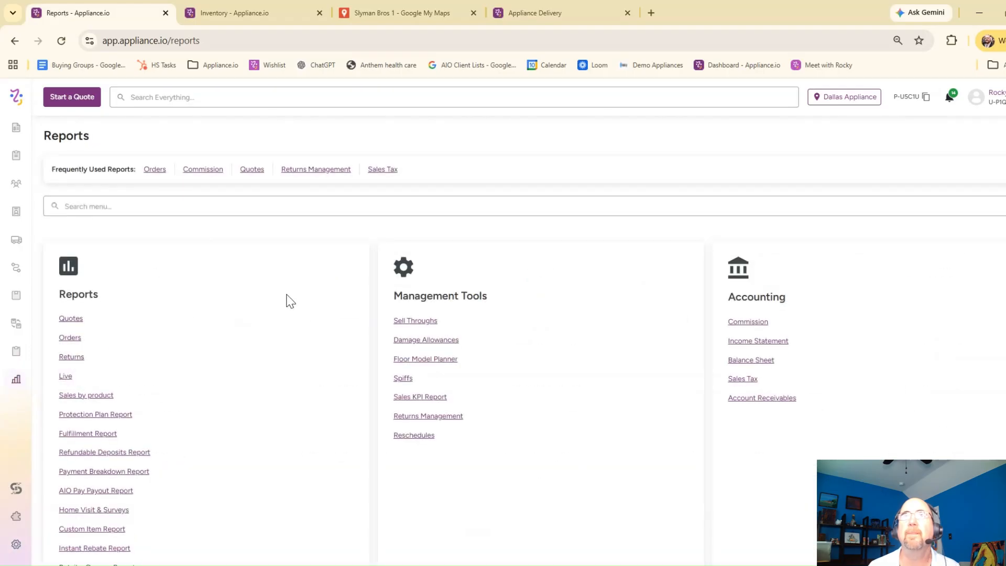
scroll(288, 302, "down", 2)
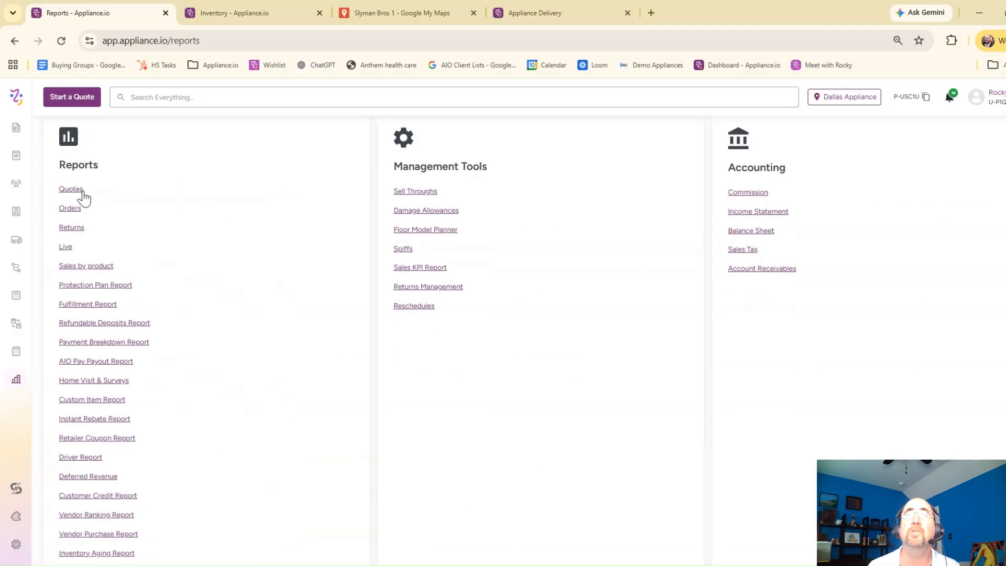
scroll(308, 296, "down", 1)
scroll(306, 293, "down", 1)
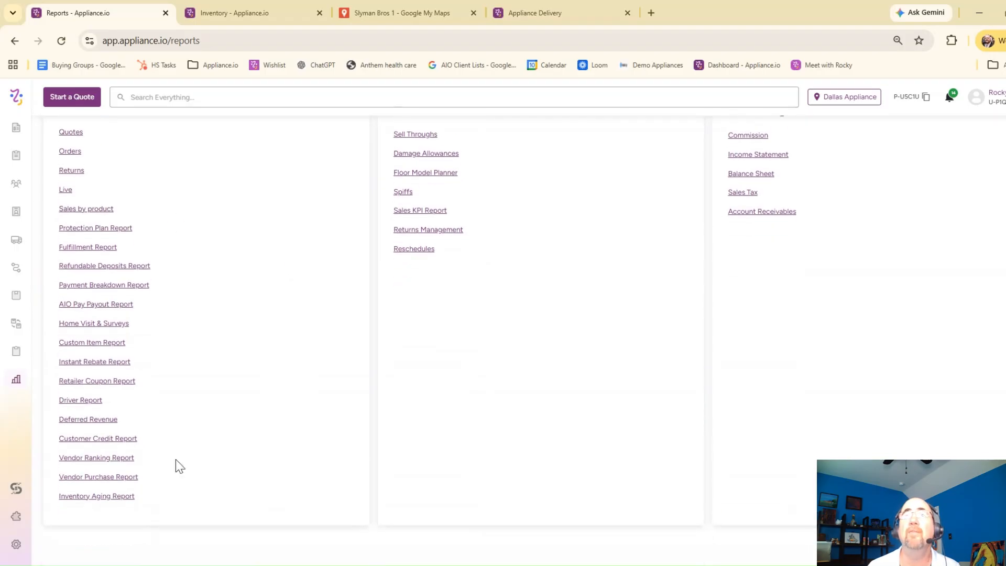
scroll(553, 387, "up", 3)
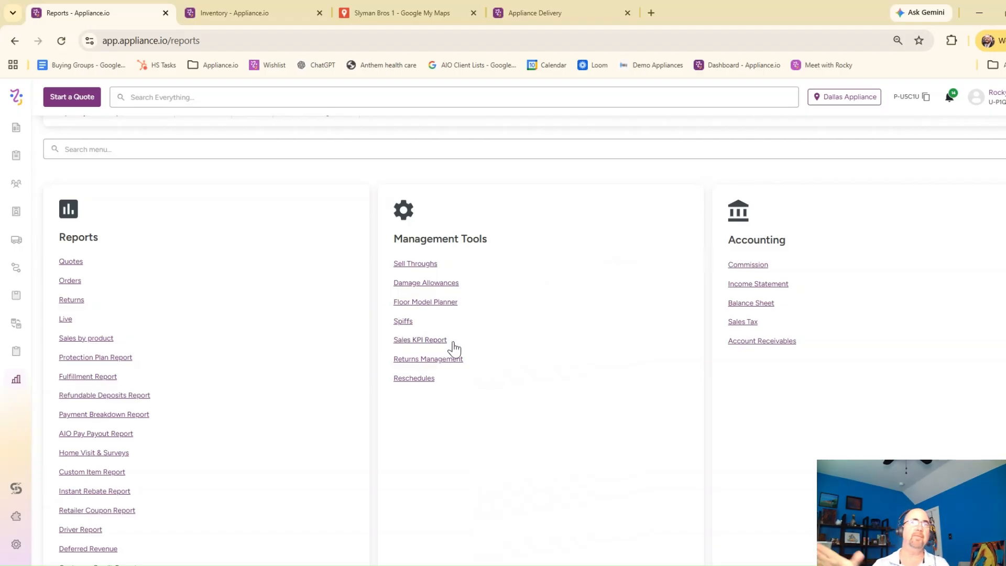
scroll(453, 348, "up", 1)
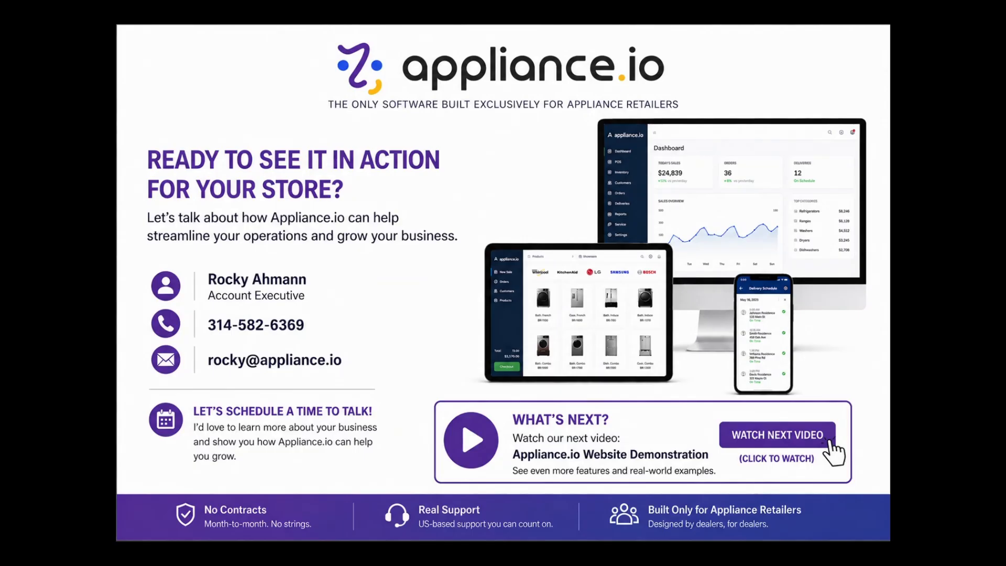